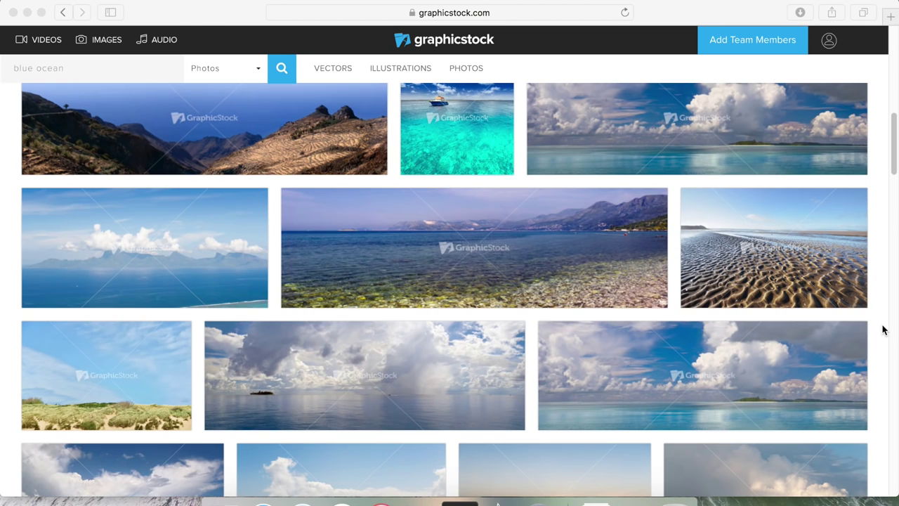
- Scroll through the ocean results, then search GraphicStock for 'World Map'
scroll(883, 330, down, 3)
scroll(883, 330, down, 3)
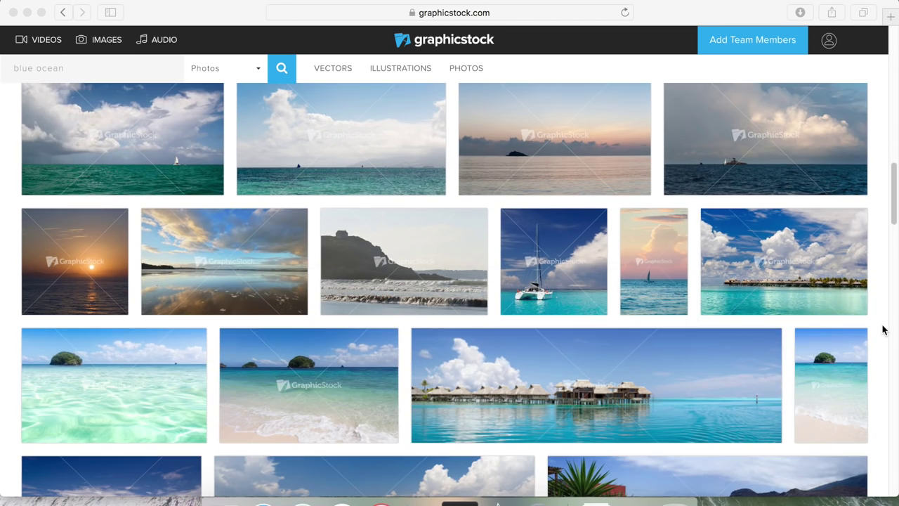
scroll(884, 330, down, 2)
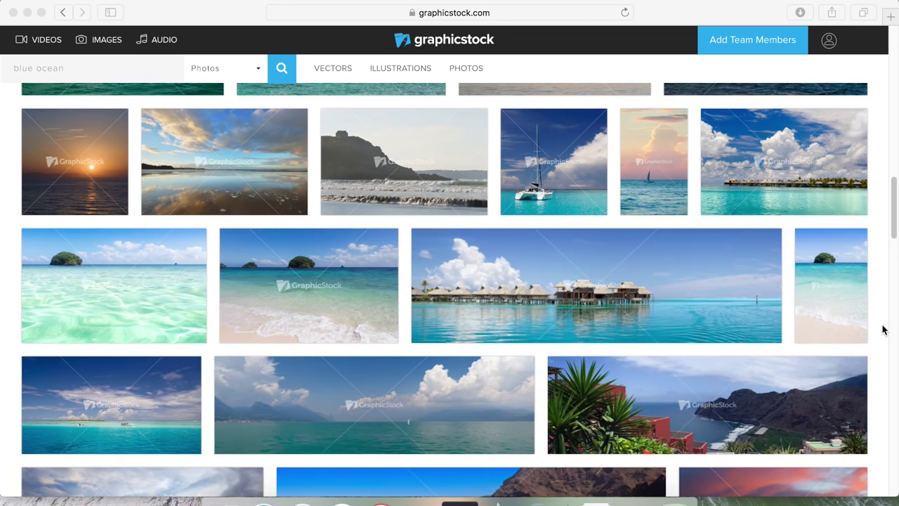
scroll(883, 330, down, 3)
scroll(883, 331, down, 5)
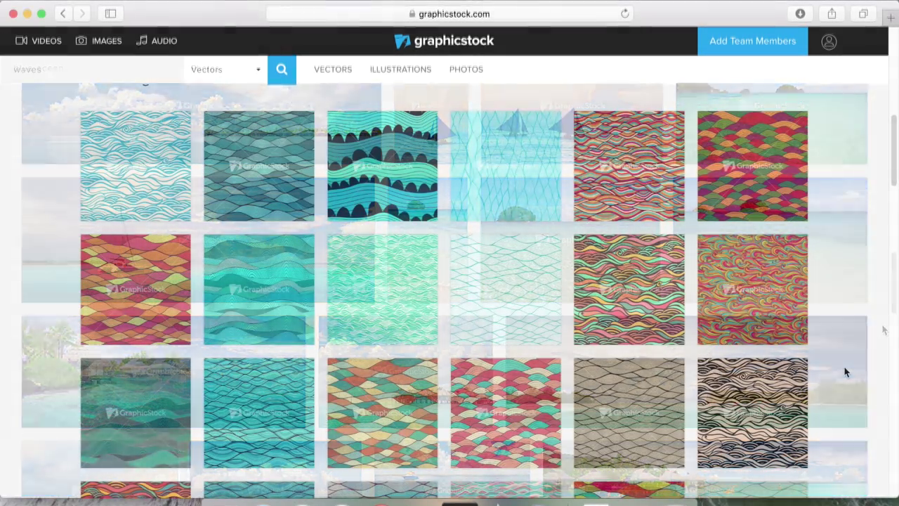
scroll(844, 367, down, 1)
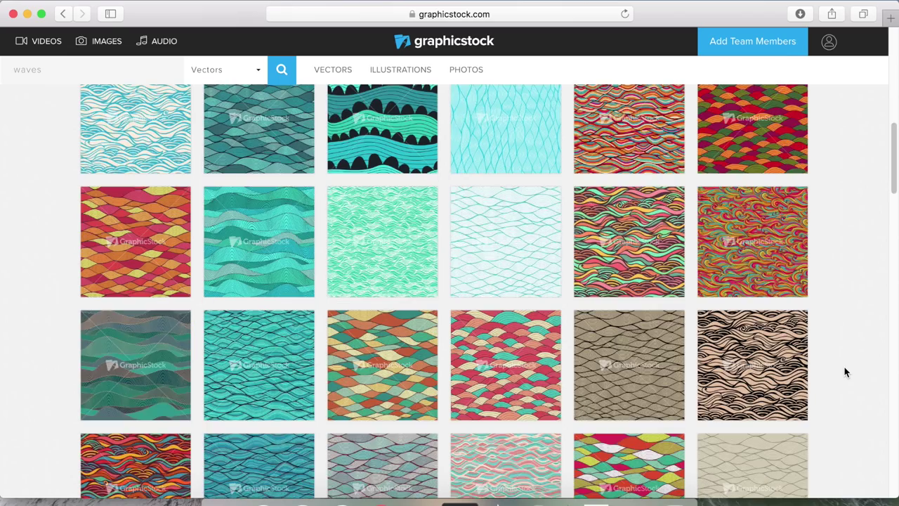
scroll(845, 367, down, 2)
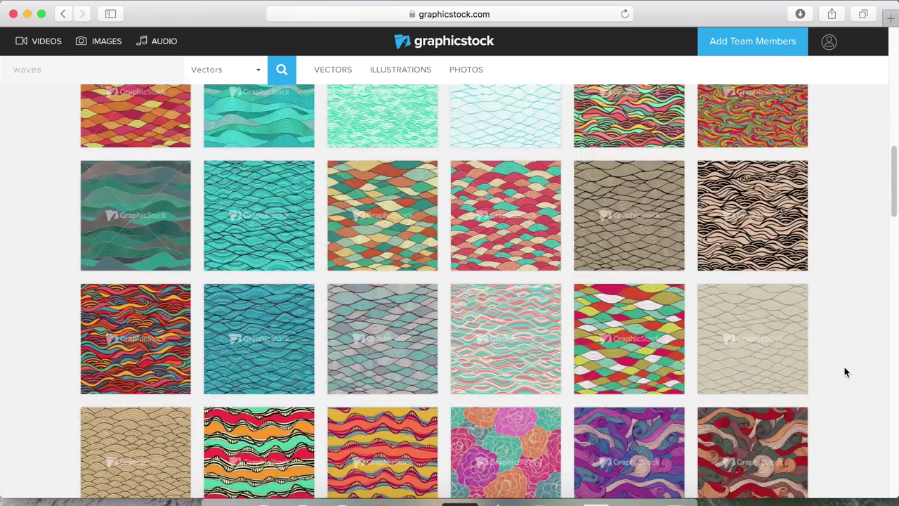
scroll(844, 372, down, 2)
scroll(844, 372, down, 2)
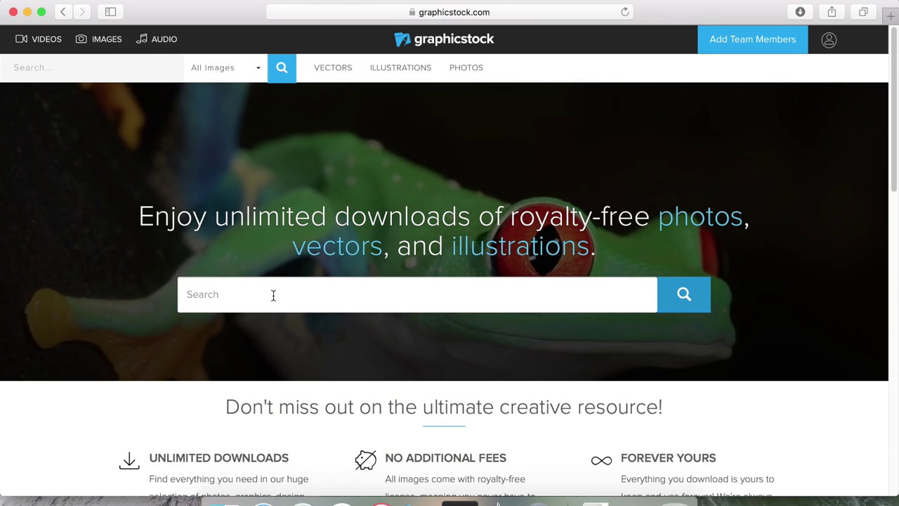
text(World Map)
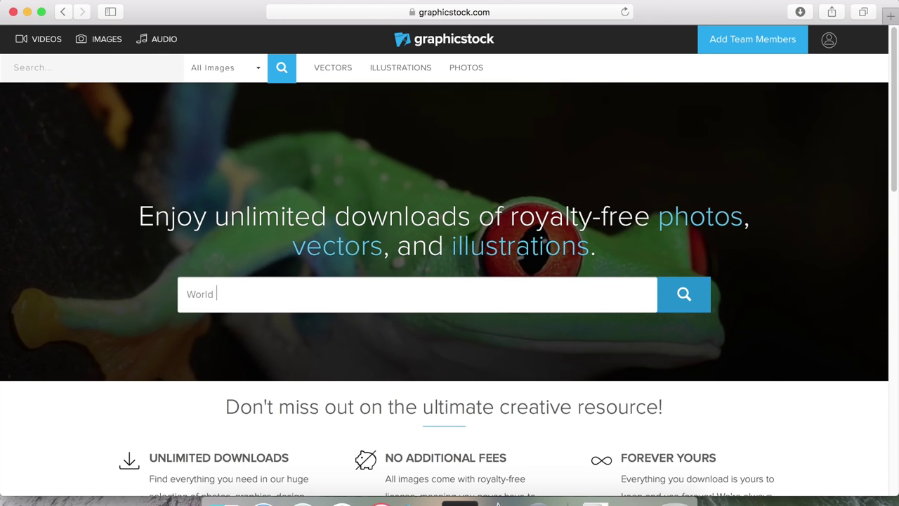
click(670, 300)
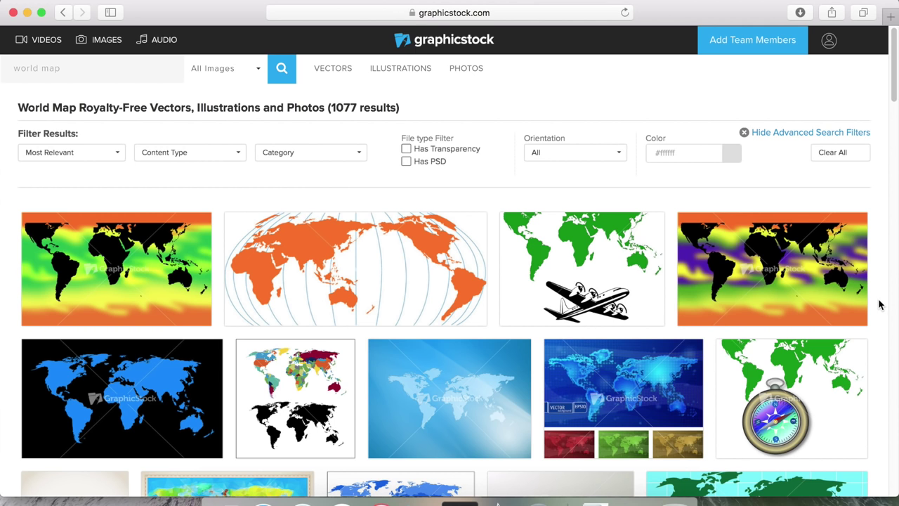
- Open the plain black world map image and download its 0.33 MB JPG
scroll(879, 304, down, 10)
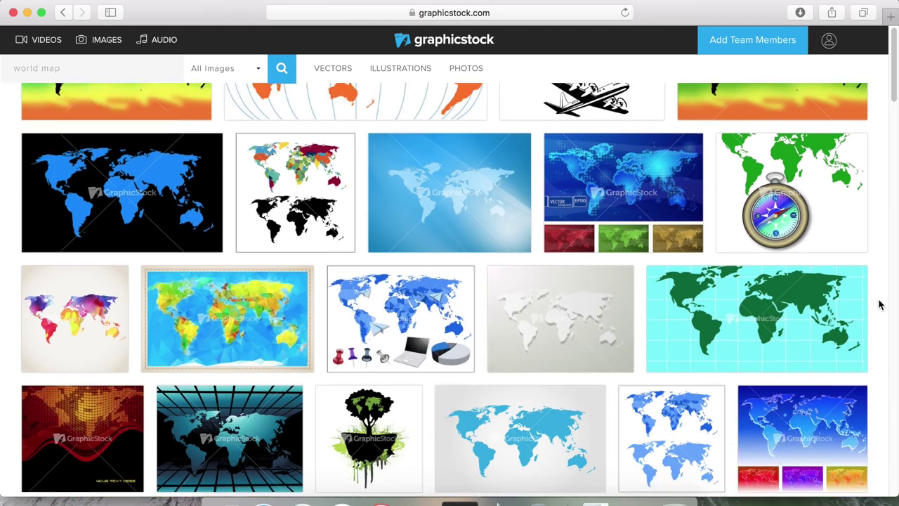
scroll(880, 304, down, 4)
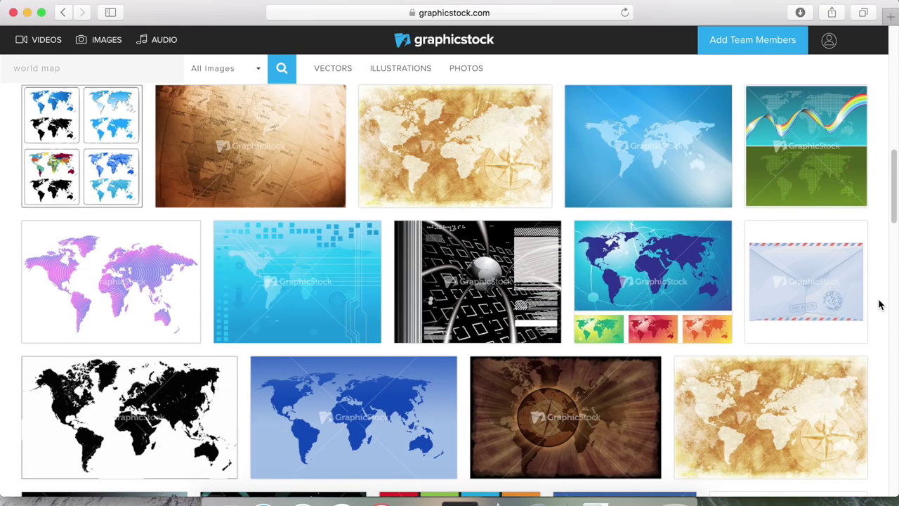
scroll(880, 304, down, 2)
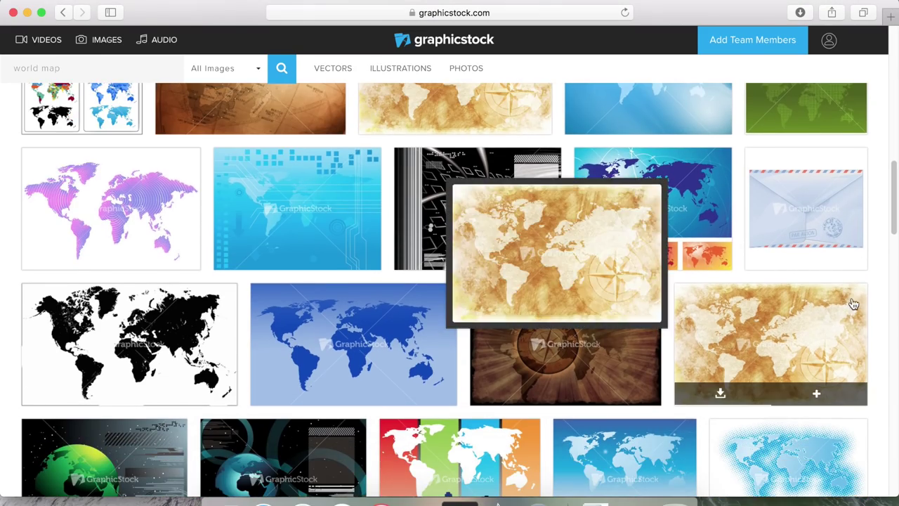
click(184, 350)
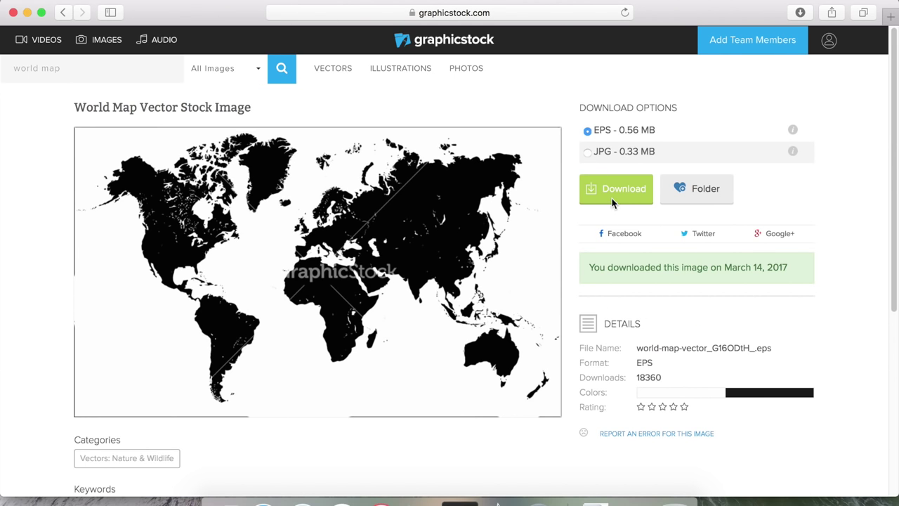
click(613, 192)
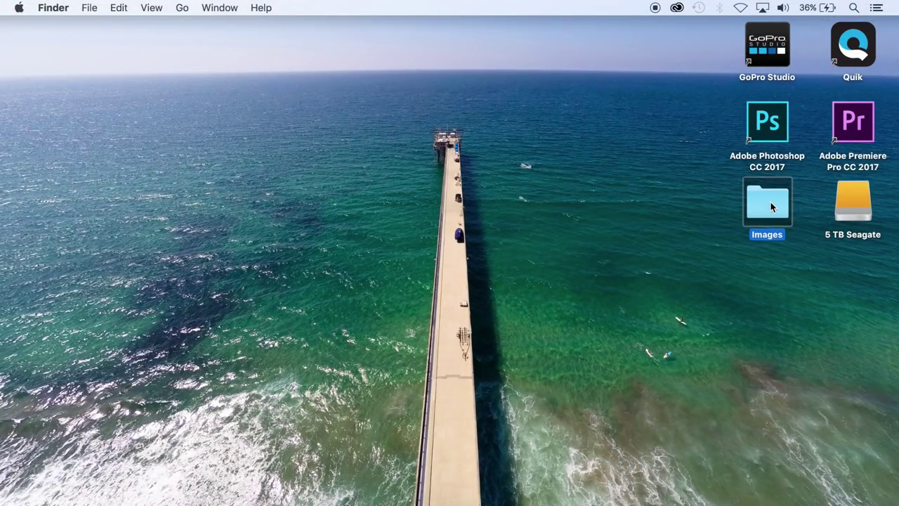
- Open the desktop Images folder and open the world map JPG in Photoshop CC 2017
click(772, 206)
double_click(772, 205)
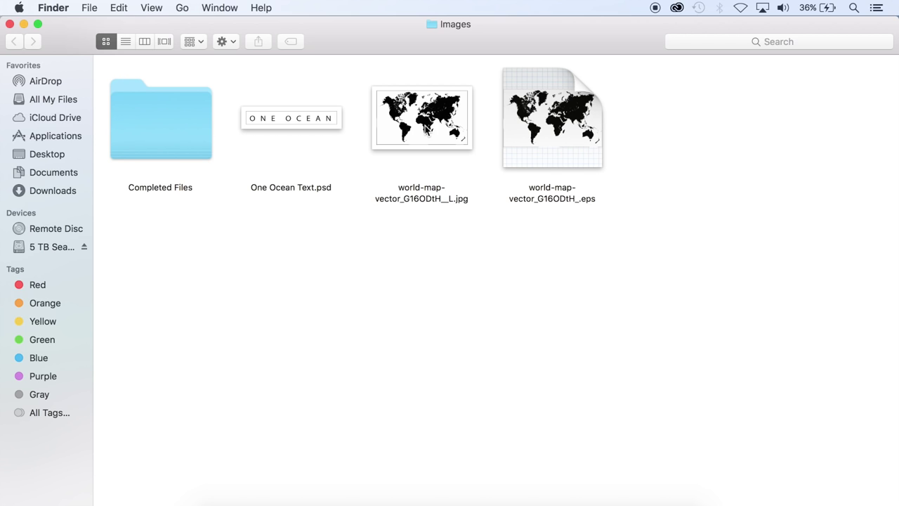
click(424, 129)
right_click(424, 127)
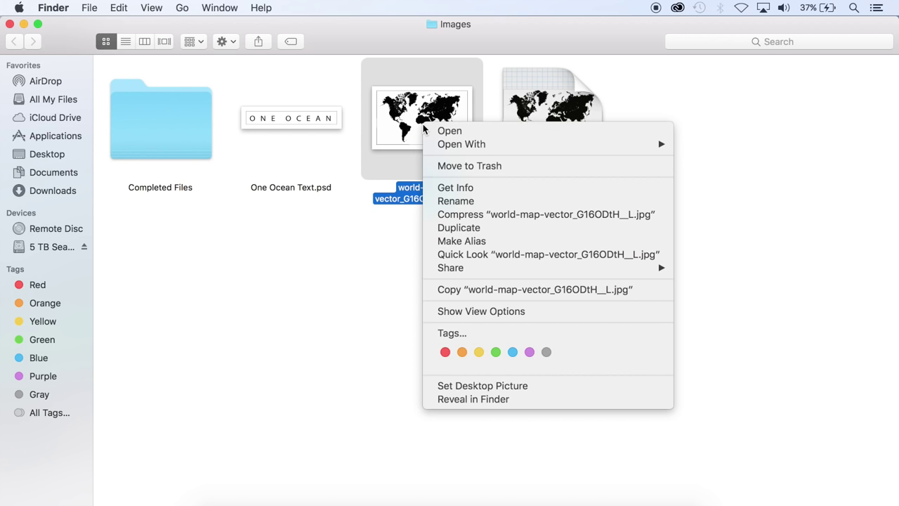
mouse_move(454, 143)
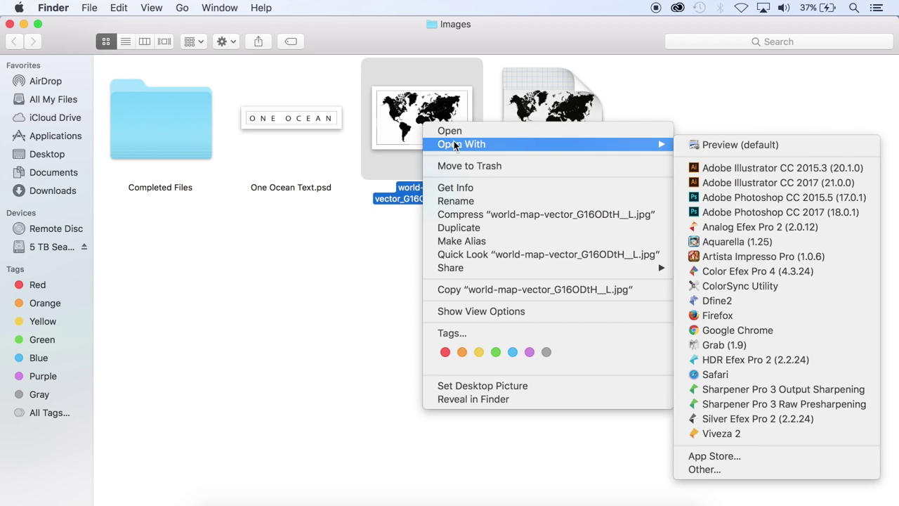
click(773, 213)
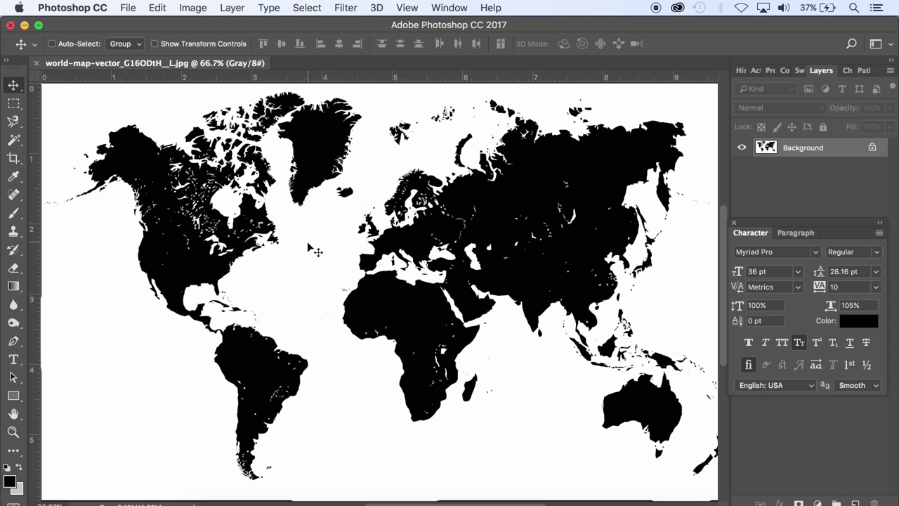
- Magic Wand-select the white background around the continents, then deselect it
alt+click(14, 140)
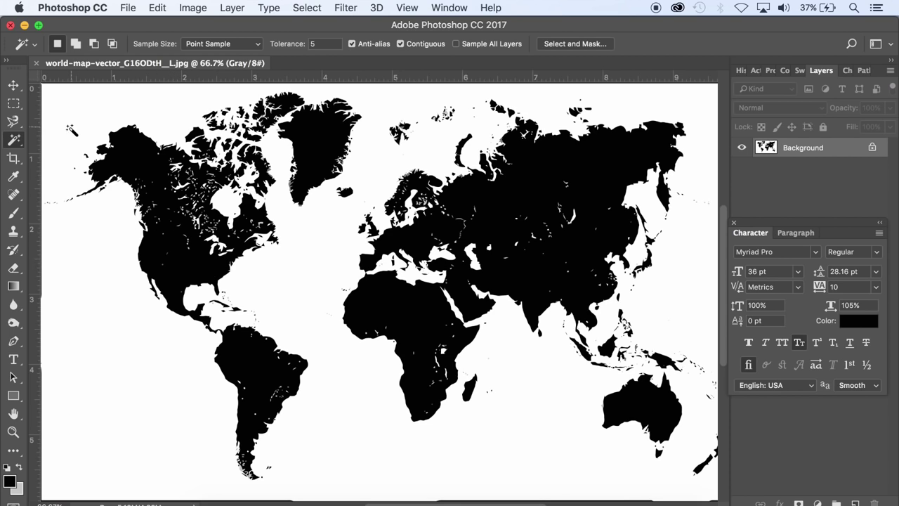
click(99, 110)
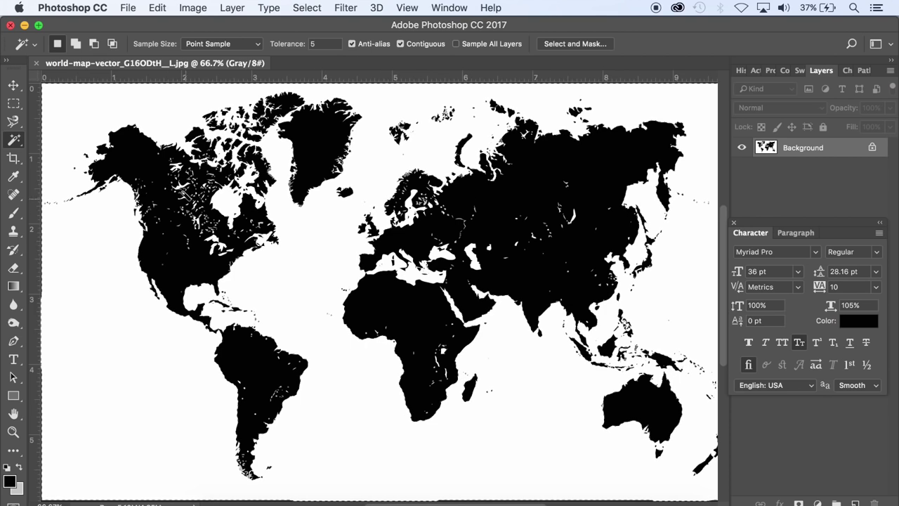
click(307, 8)
click(320, 38)
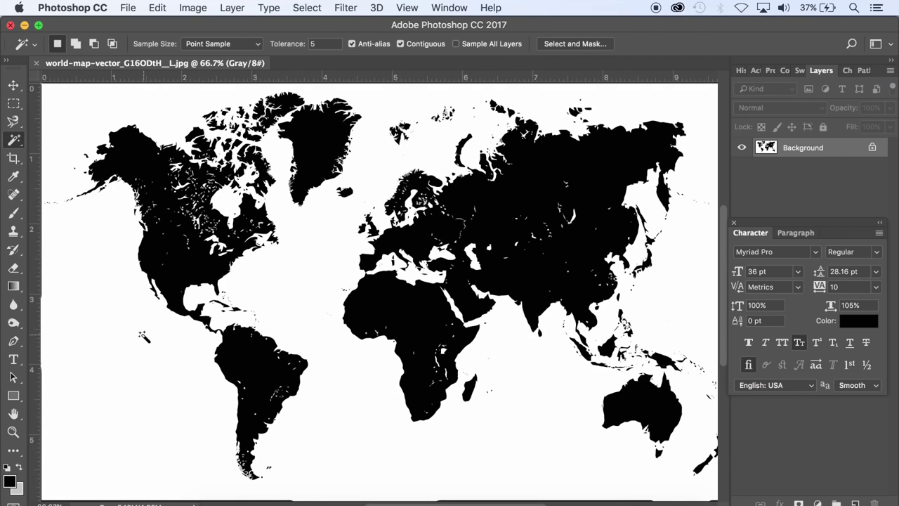
- Select the black continents with Color Range, sampling the land at Fuzziness 181
key(v)
click(306, 8)
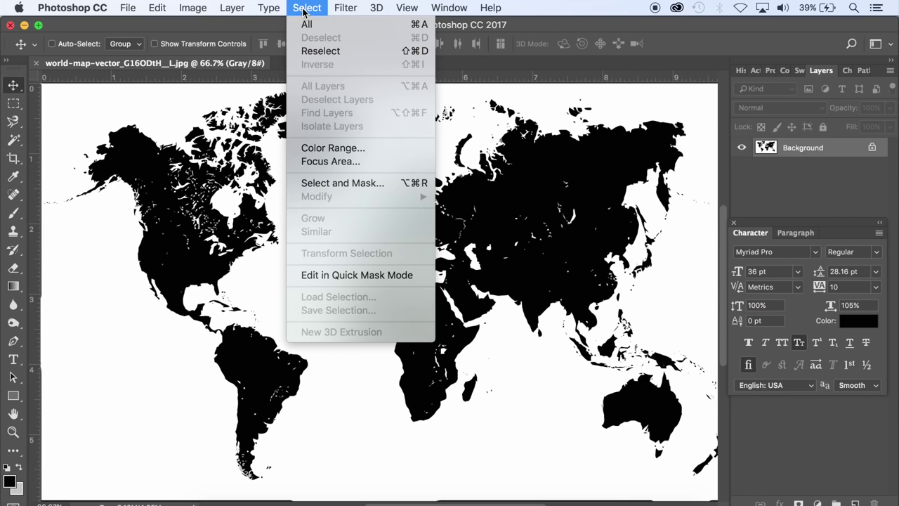
click(333, 147)
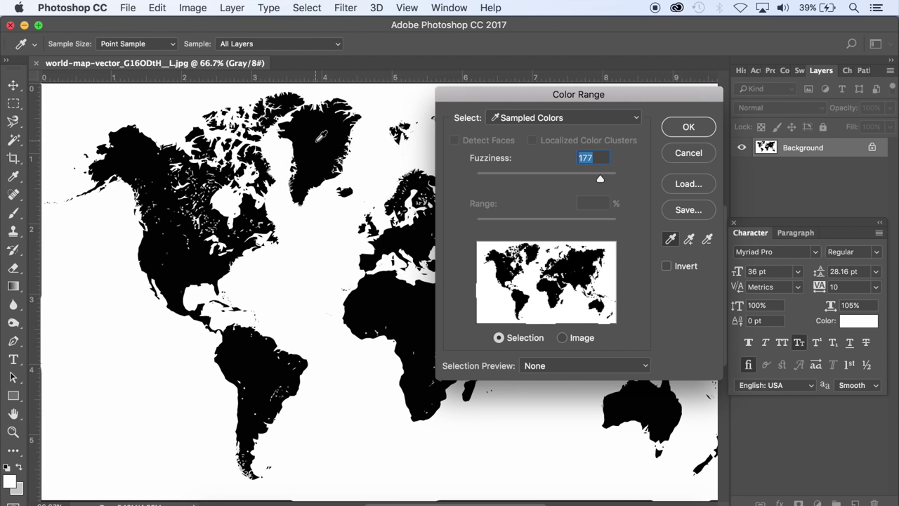
click(509, 274)
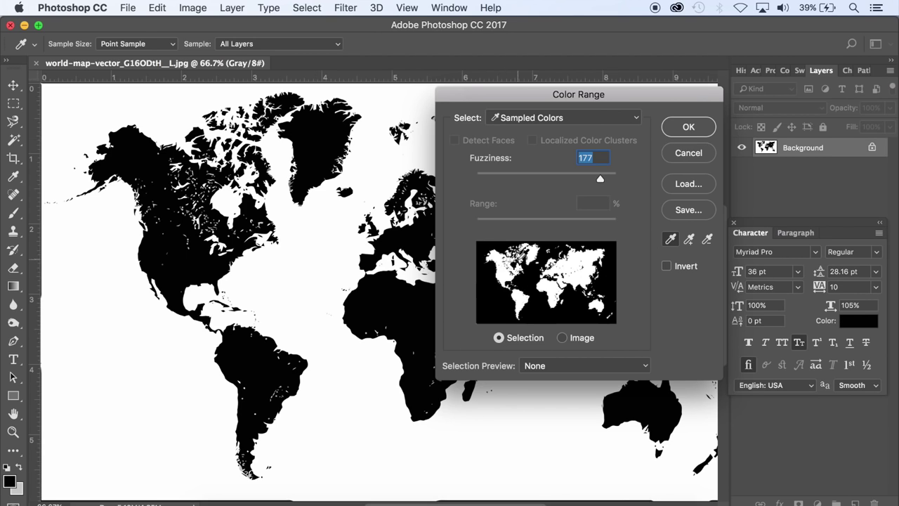
mouse_move(600, 178)
mouse_down()
mouse_move(589, 177)
mouse_move(603, 180)
mouse_up()
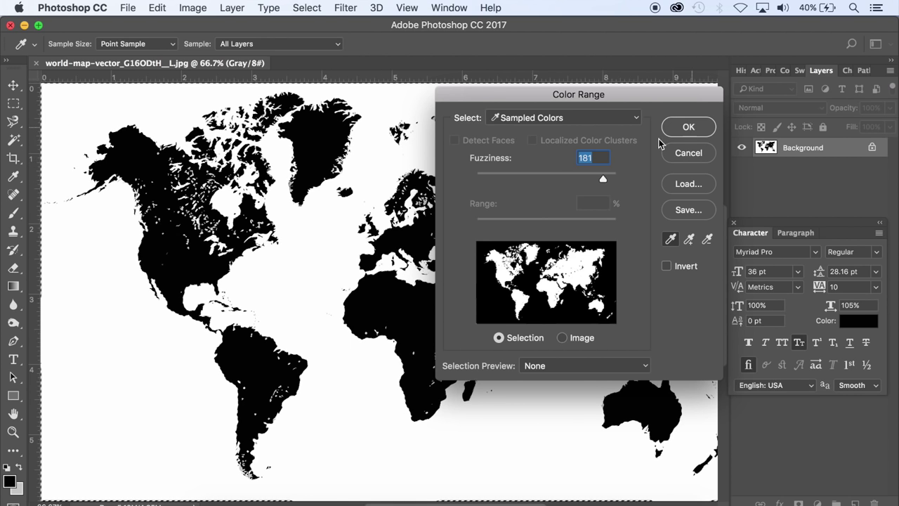
click(688, 127)
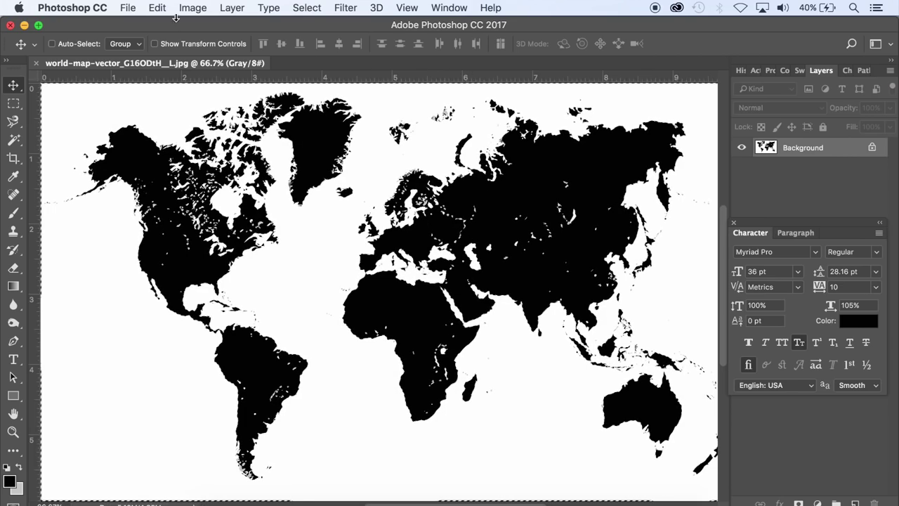
- Copy and paste the continents onto Layer 1, hide the Background, and zoom out to 50%
click(158, 8)
click(180, 108)
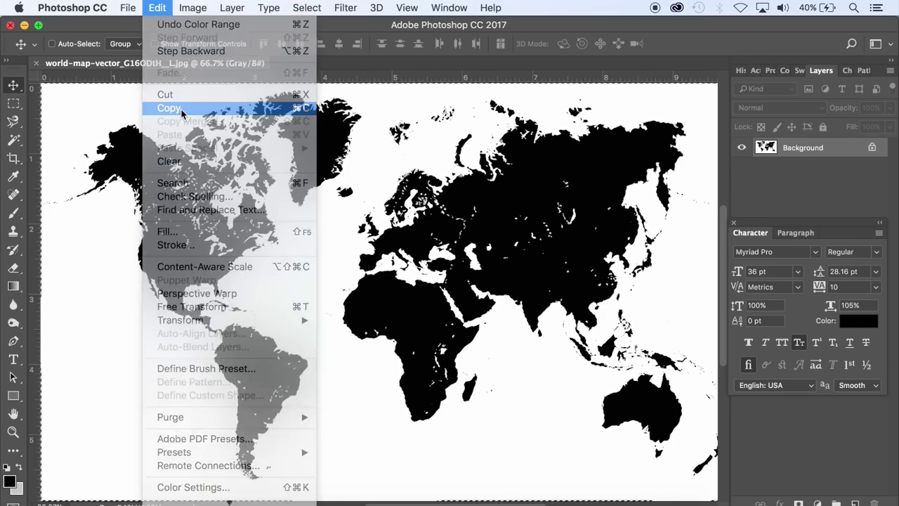
click(158, 9)
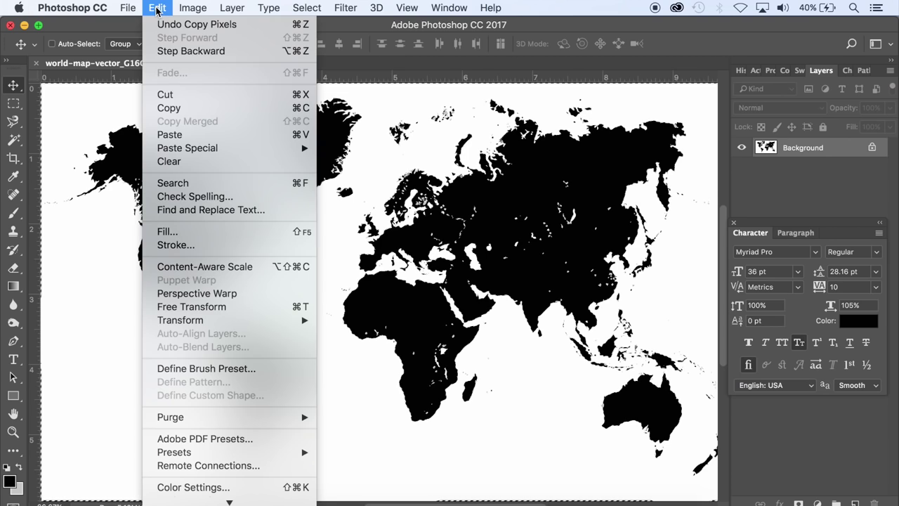
click(181, 134)
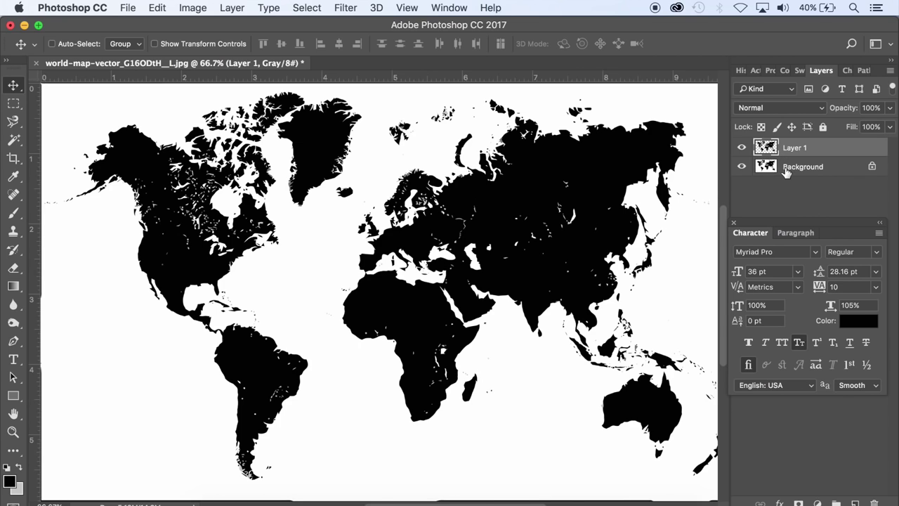
click(742, 167)
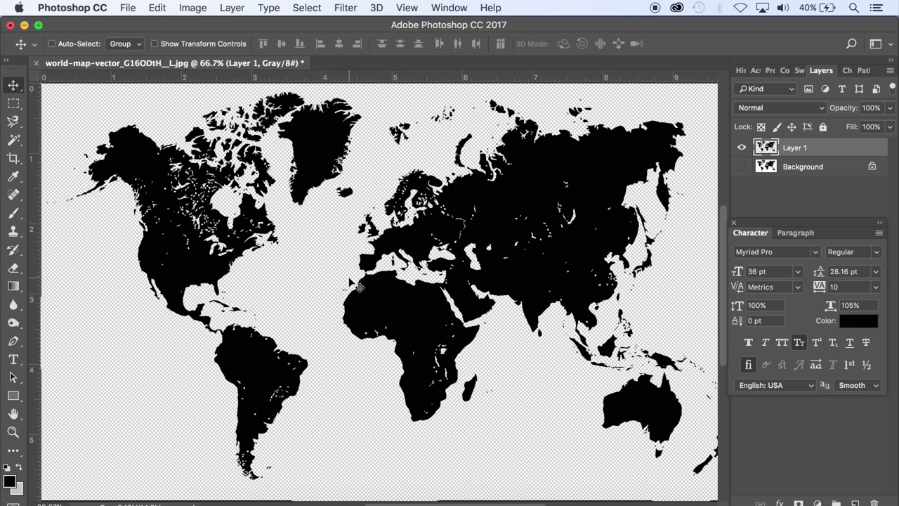
key(super+minus)
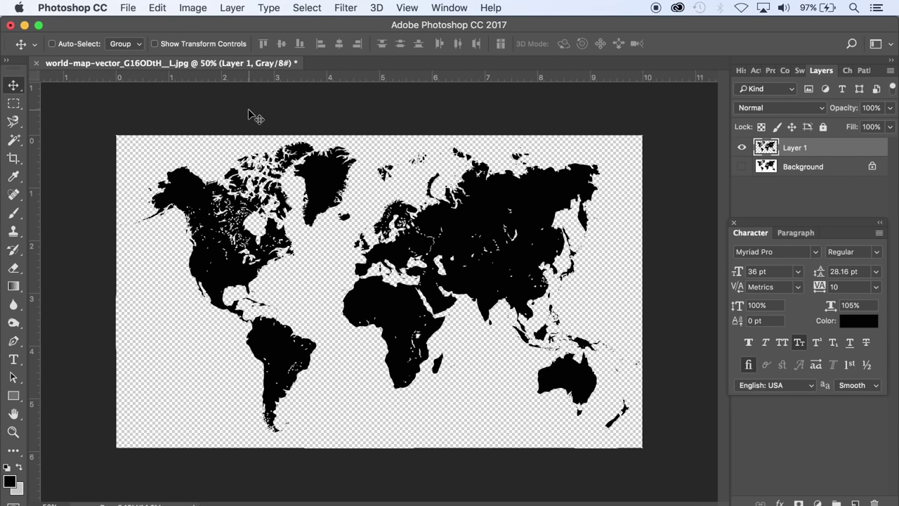
- Set Image Size to 10 inches wide at 300 Pixels/Inch without resampling
click(192, 8)
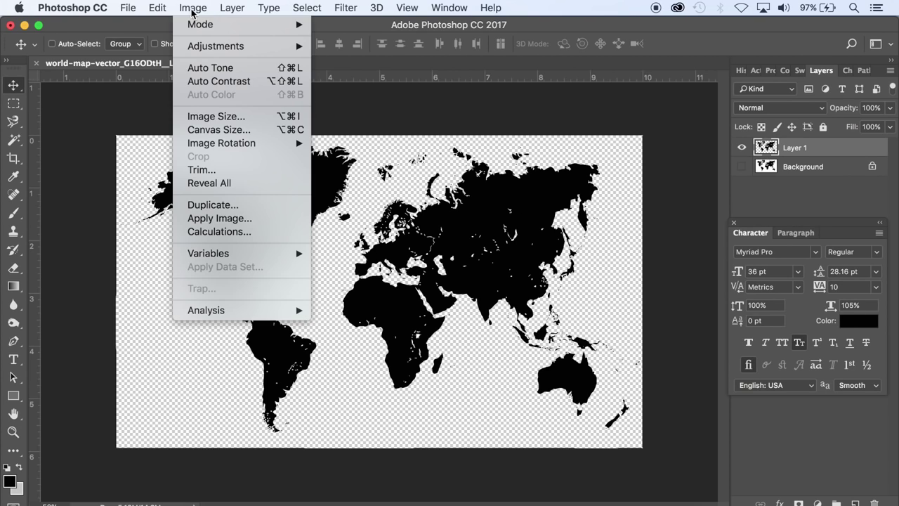
click(217, 117)
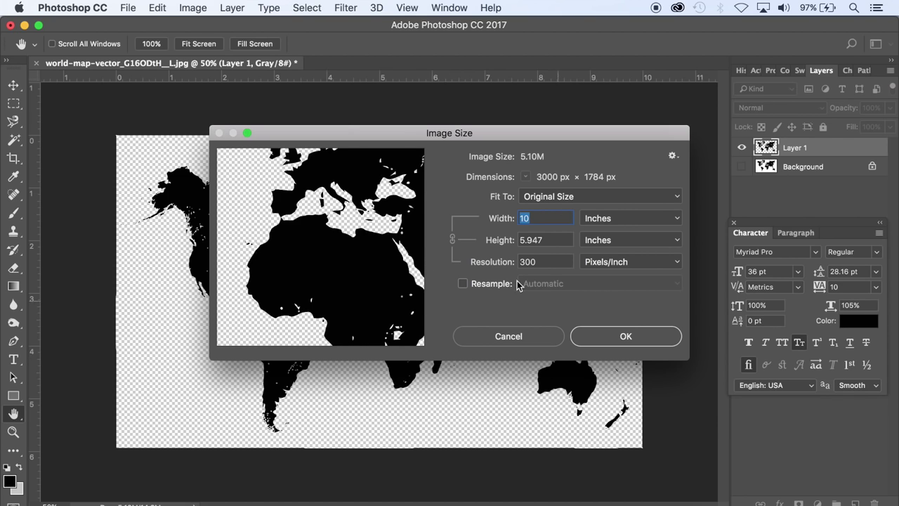
click(628, 337)
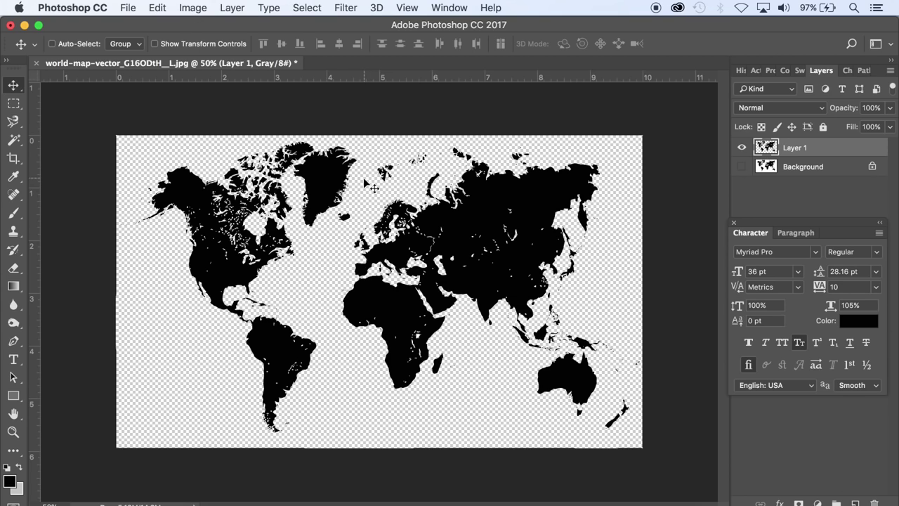
- Scale the map layer proportionally to about 73% and centre it on the canvas
click(162, 8)
mouse_move(260, 315)
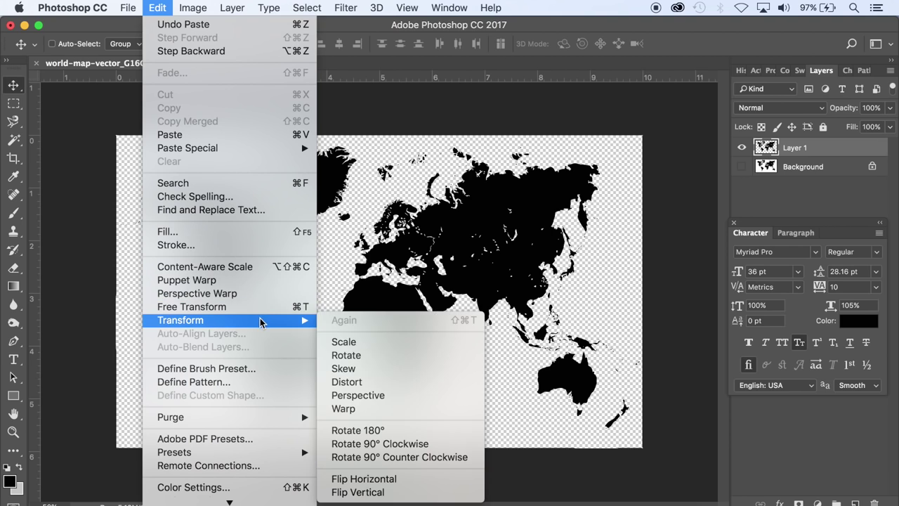
click(344, 342)
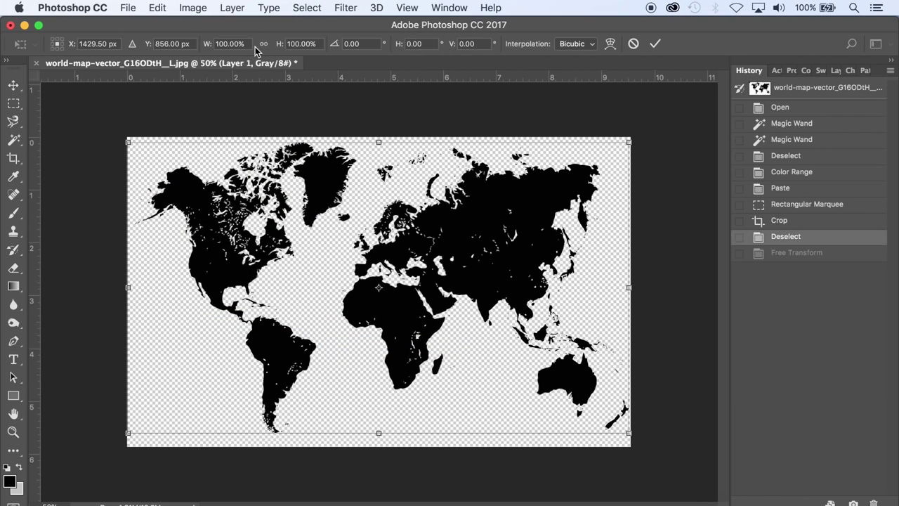
click(264, 44)
drag(128, 141, 263, 224)
drag(520, 292, 464, 297)
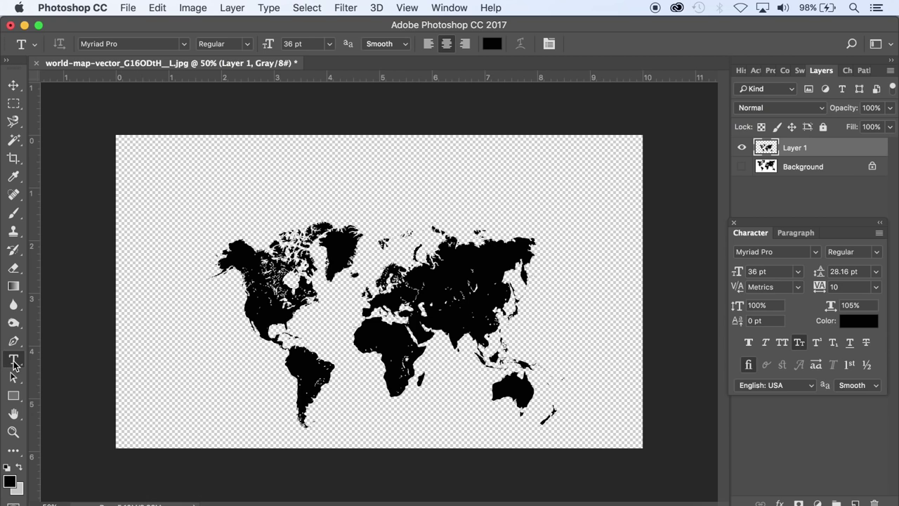
key(v)
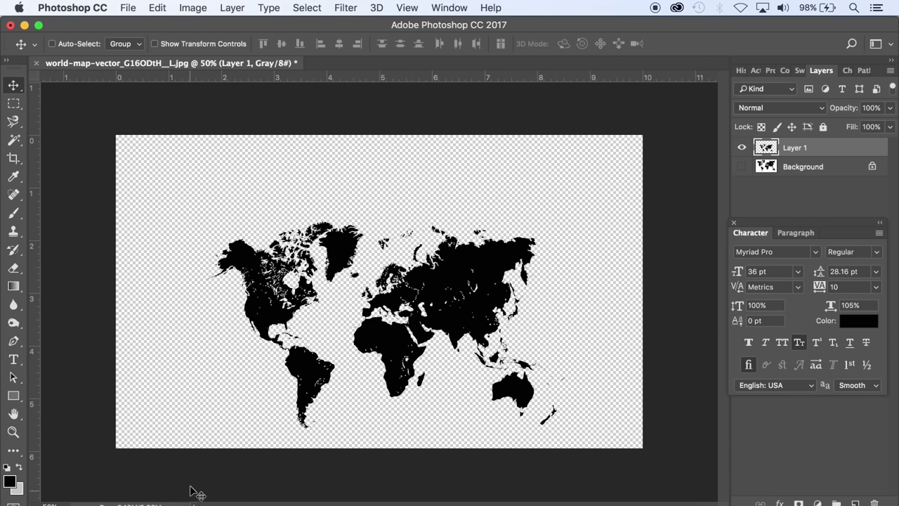
- Open One Ocean Text.psd from the Images folder in Photoshop
click(223, 503)
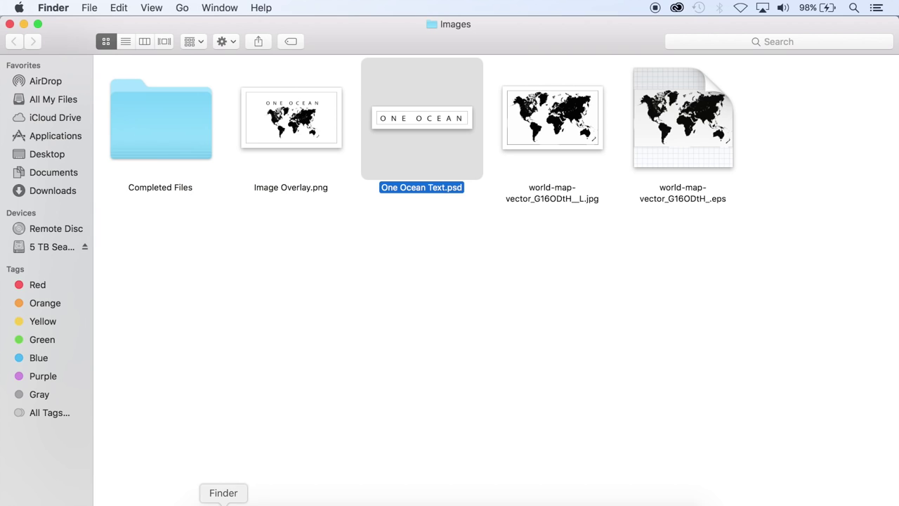
right_click(420, 123)
mouse_move(460, 139)
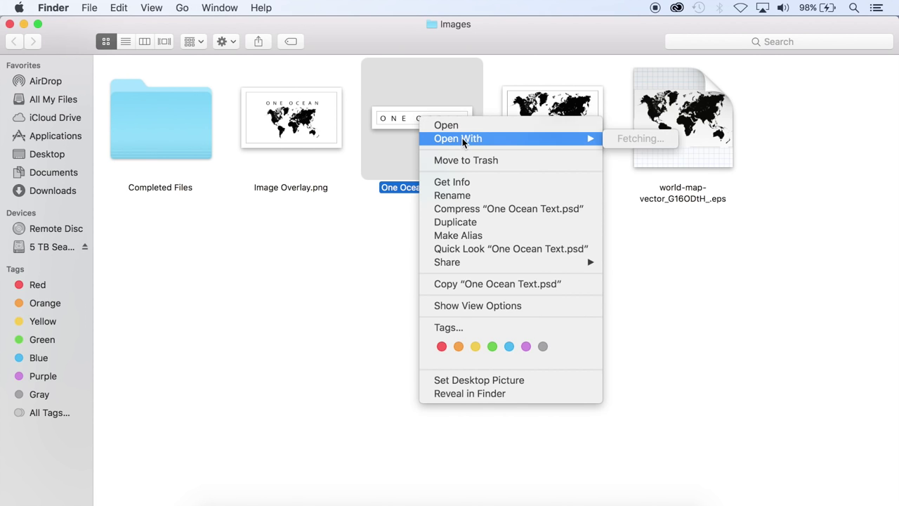
click(661, 138)
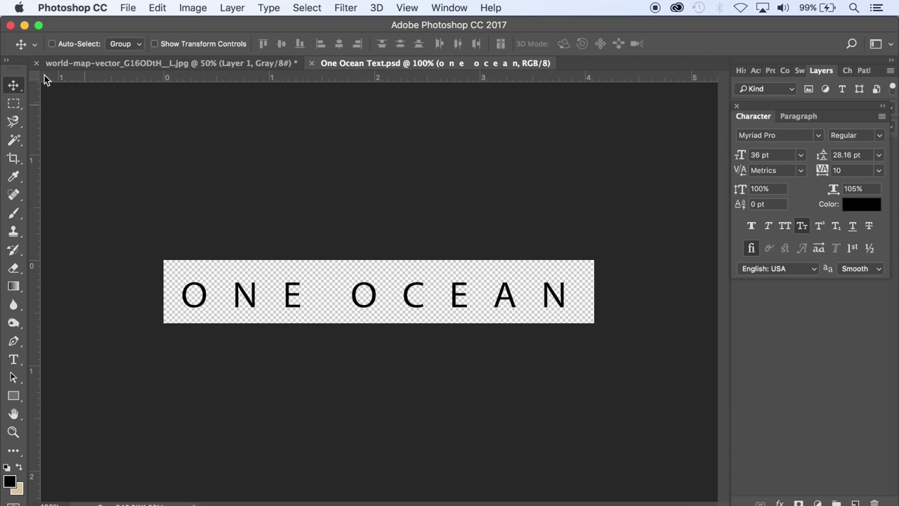
- Drag the ONE OCEAN layer into the map file, scale it proportionally to about 130%, and nudge it above the continents
drag(364, 302, 421, 217)
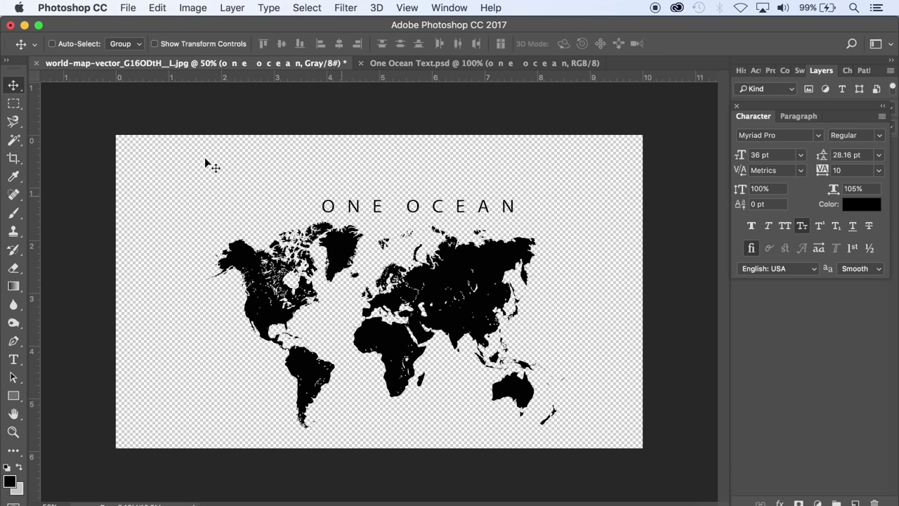
click(159, 10)
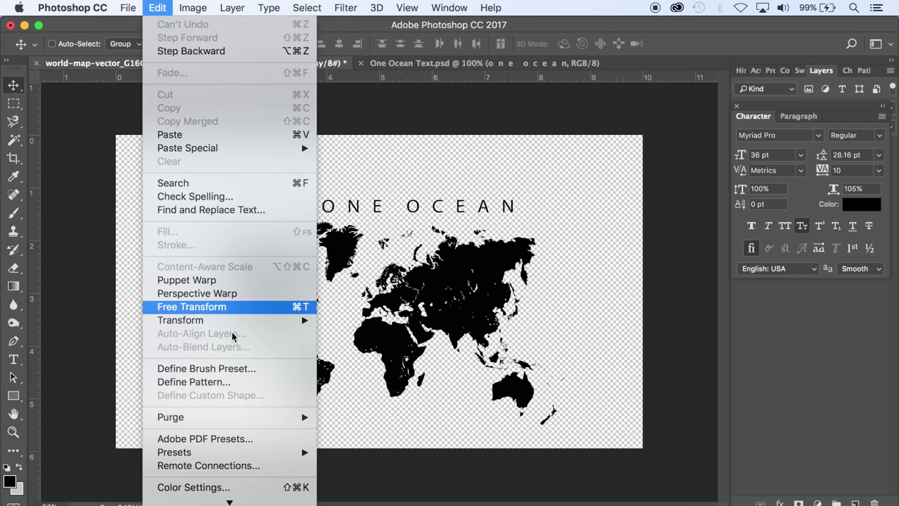
mouse_move(295, 320)
click(336, 342)
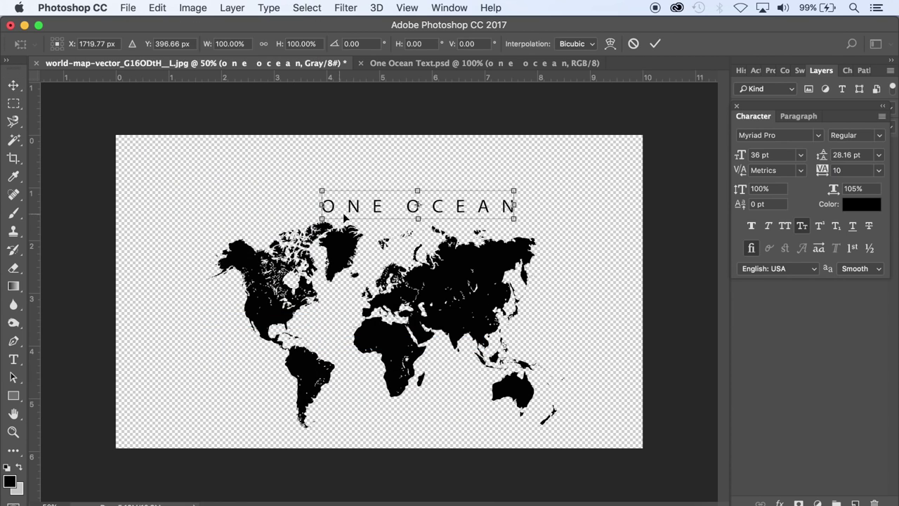
click(265, 45)
drag(321, 190, 260, 177)
drag(316, 204, 330, 208)
key(Return)
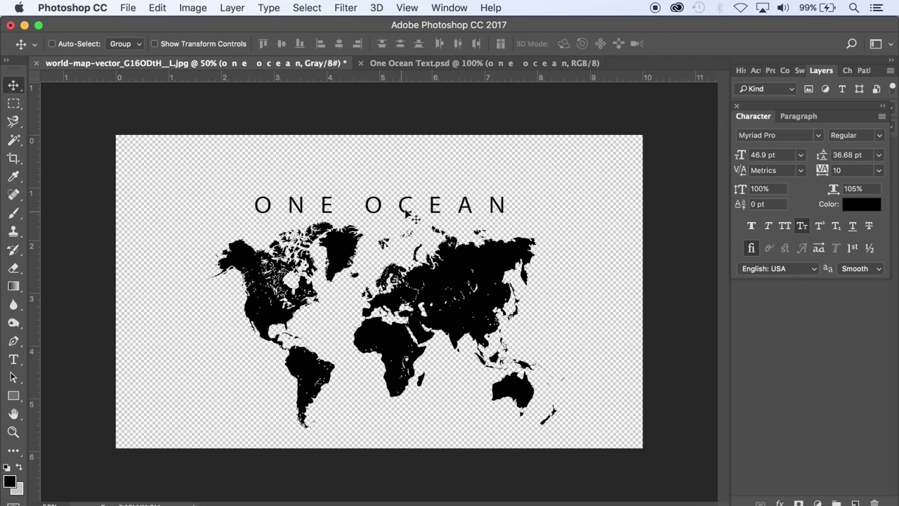
drag(408, 205, 414, 206)
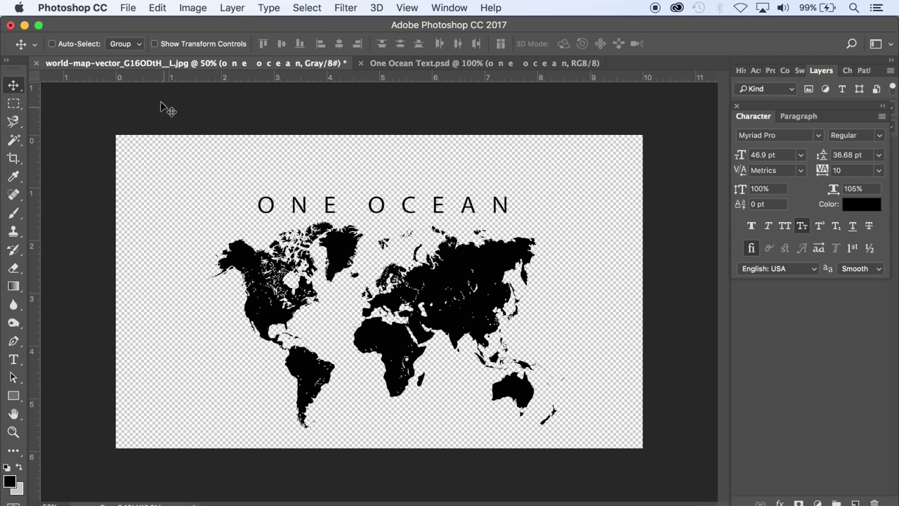
- Save a PNG copy named 'World Overlay', accepting the PNG compression options
click(129, 9)
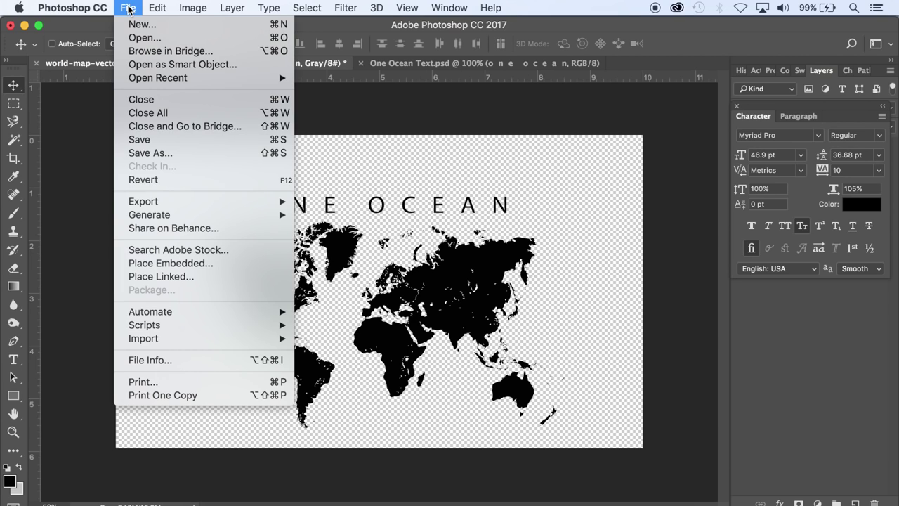
click(158, 157)
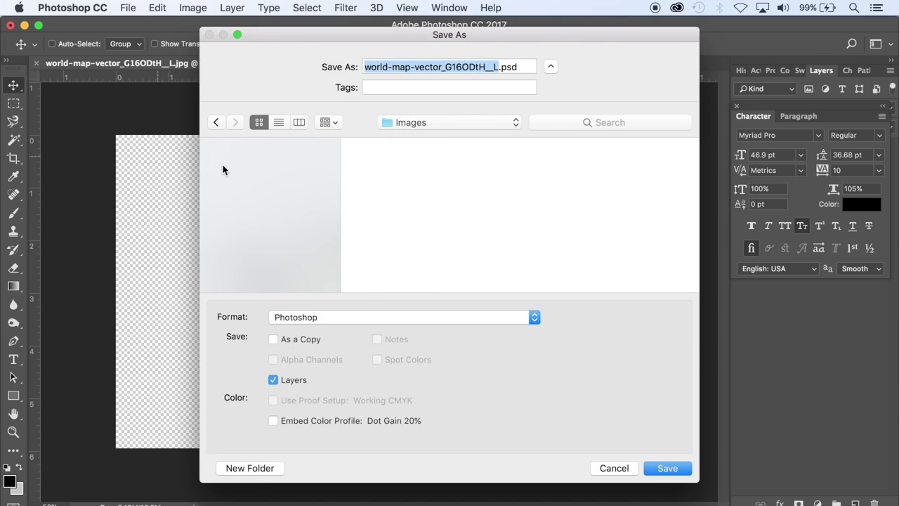
click(535, 317)
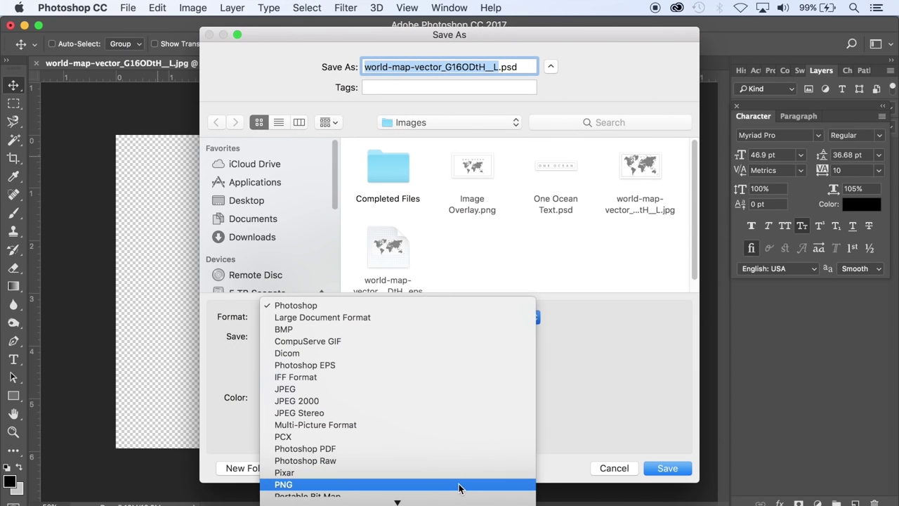
click(459, 485)
key(BackSpace)
text(Worl)
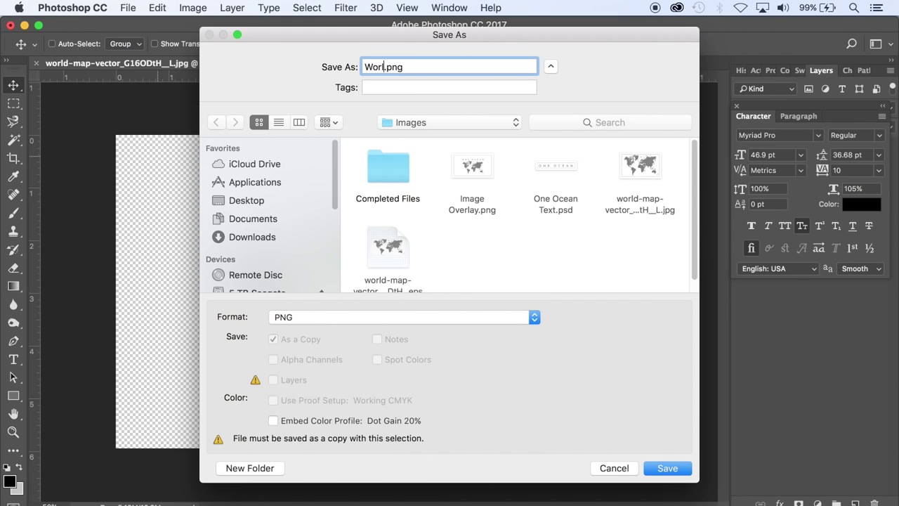
text(d Overlay)
click(668, 467)
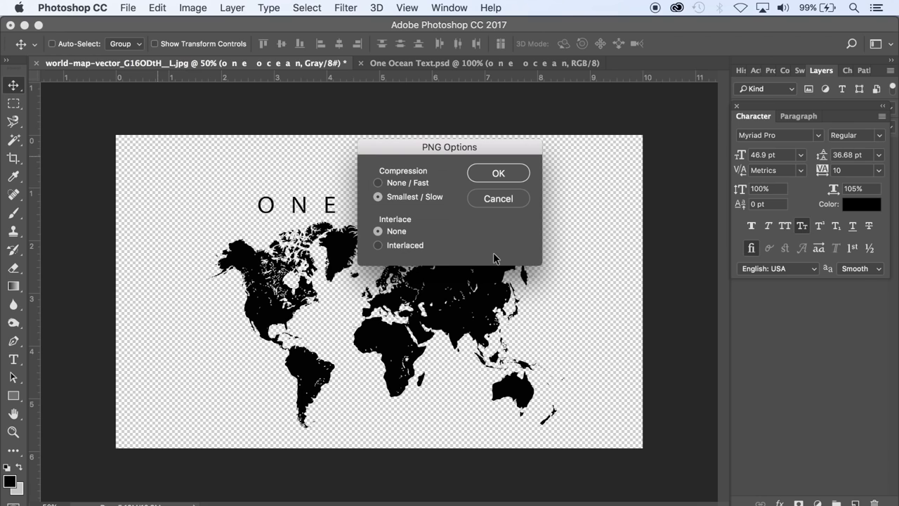
click(507, 173)
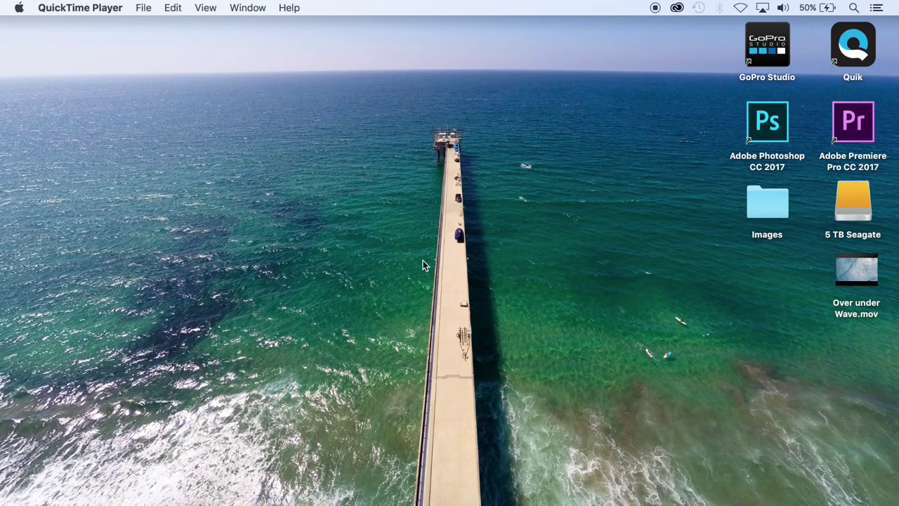
- Launch iMovie and import Image Overlay.png and Over under Wave.mov from the Desktop
click(460, 500)
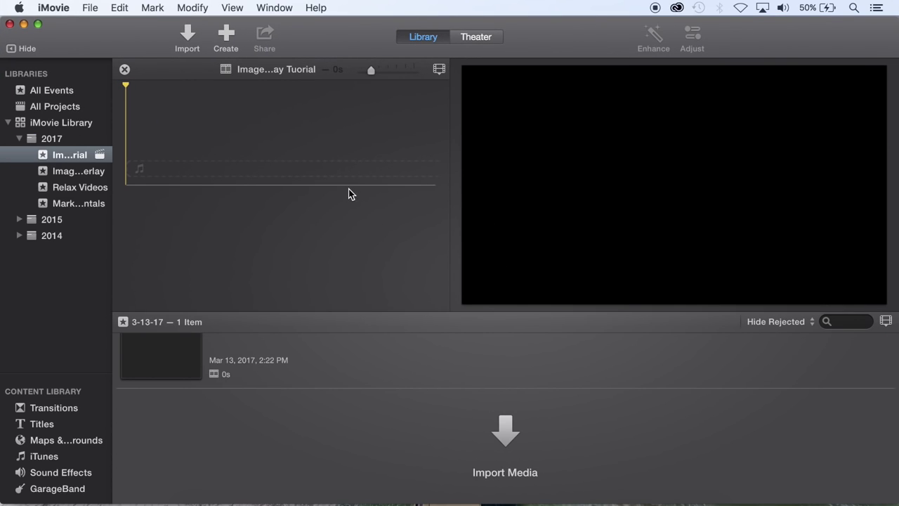
click(188, 39)
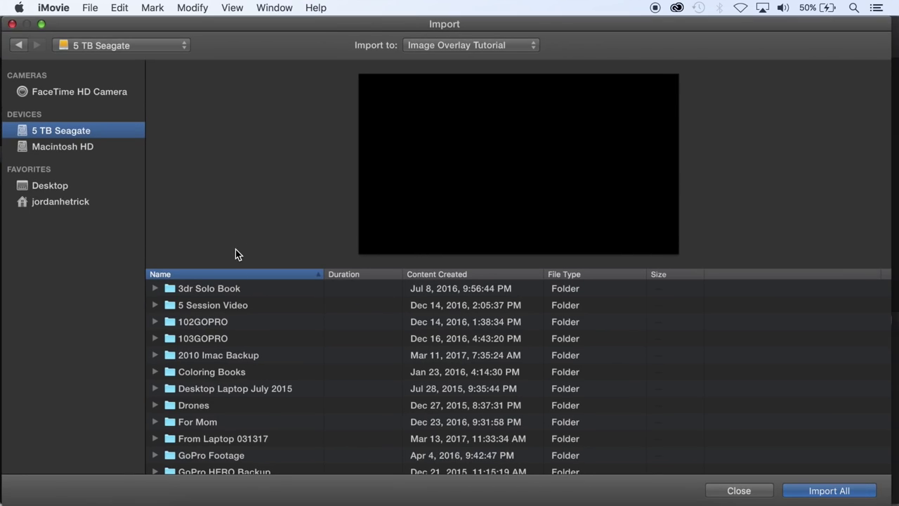
click(75, 190)
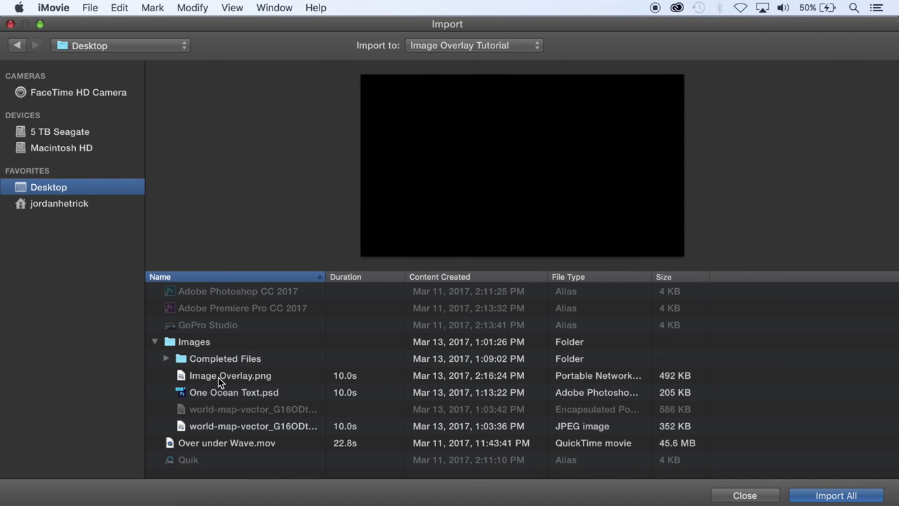
click(225, 380)
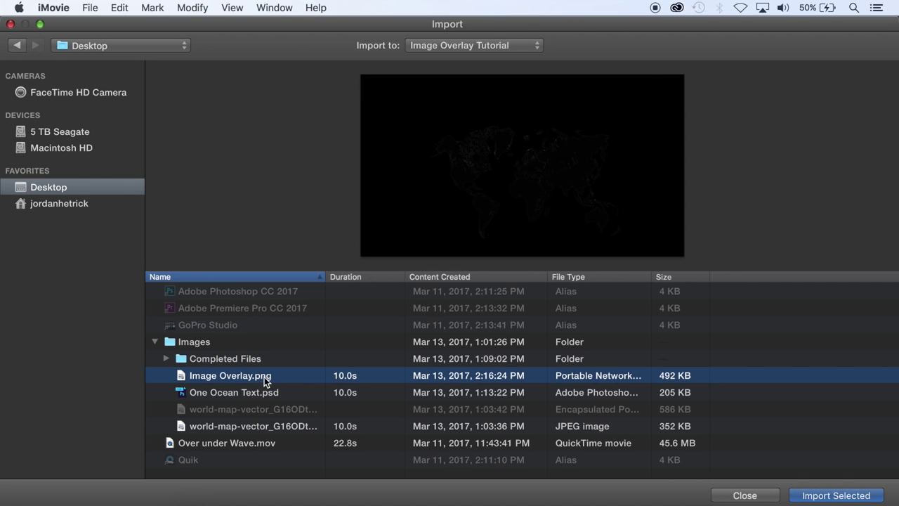
super+click(232, 441)
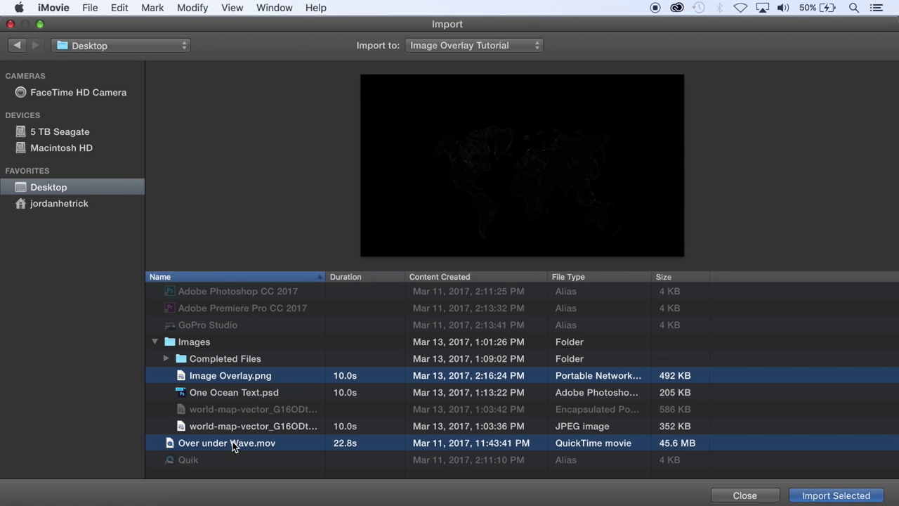
click(838, 496)
key(Return)
- Place the entire Over under Wave clip on the timeline with Image Overlay.png layered above it
right_click(218, 459)
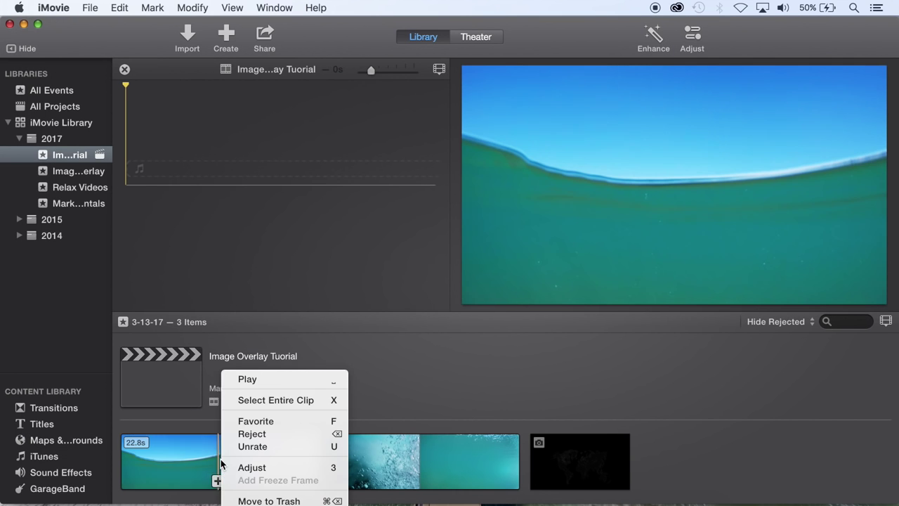
click(257, 400)
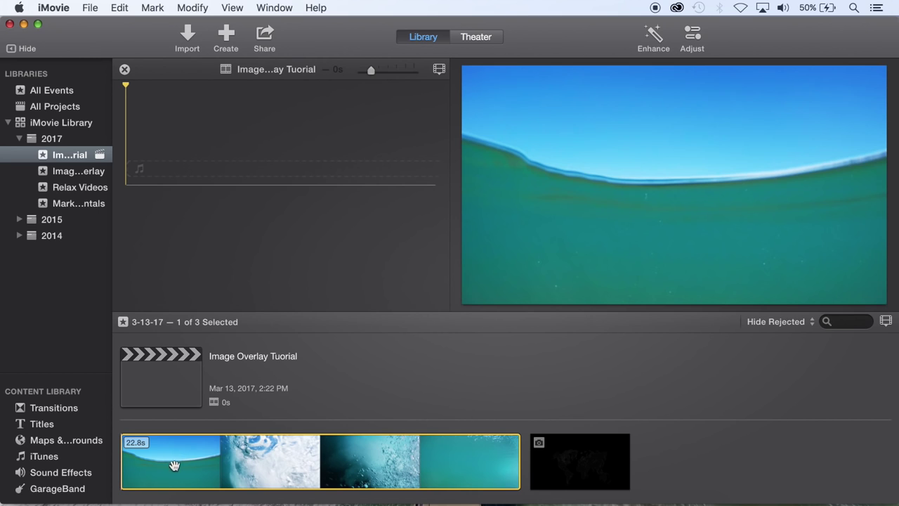
drag(174, 466, 172, 139)
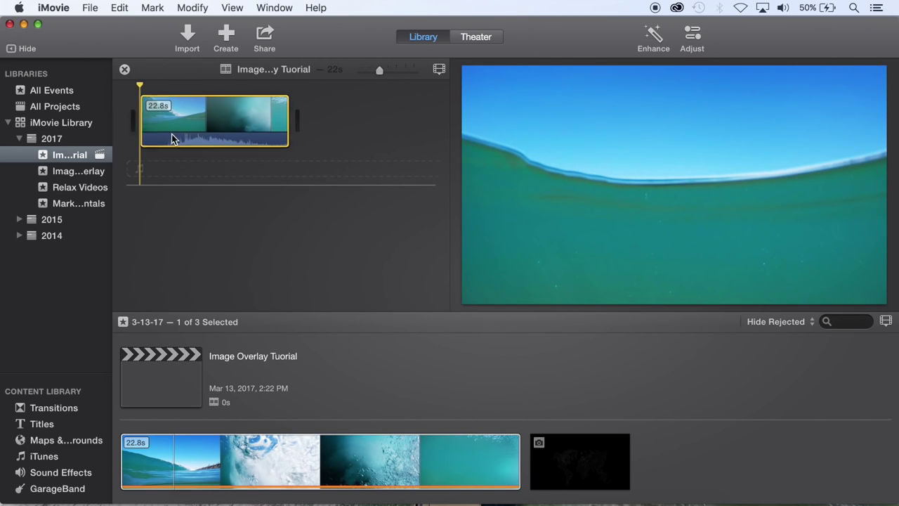
click(580, 472)
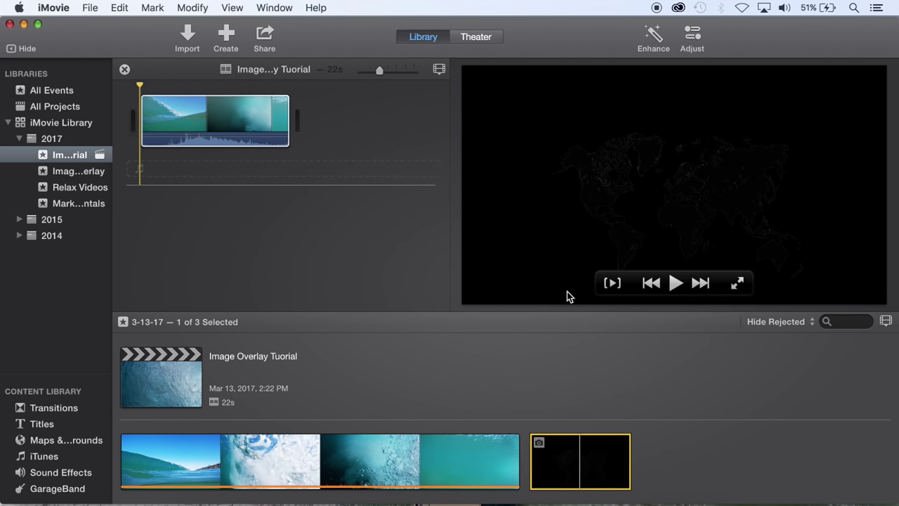
drag(573, 467, 197, 121)
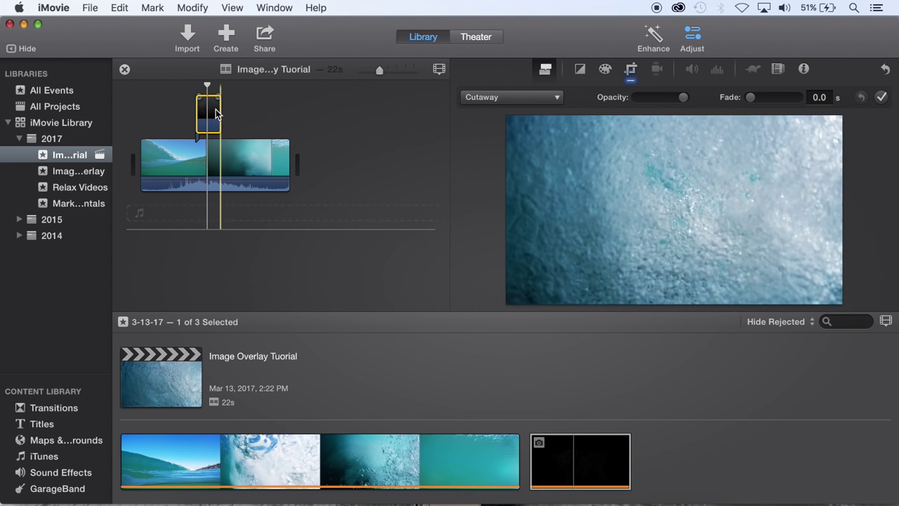
- Crop the map image to Fit and make it an enlarged, centred Picture in Picture overlay
click(631, 68)
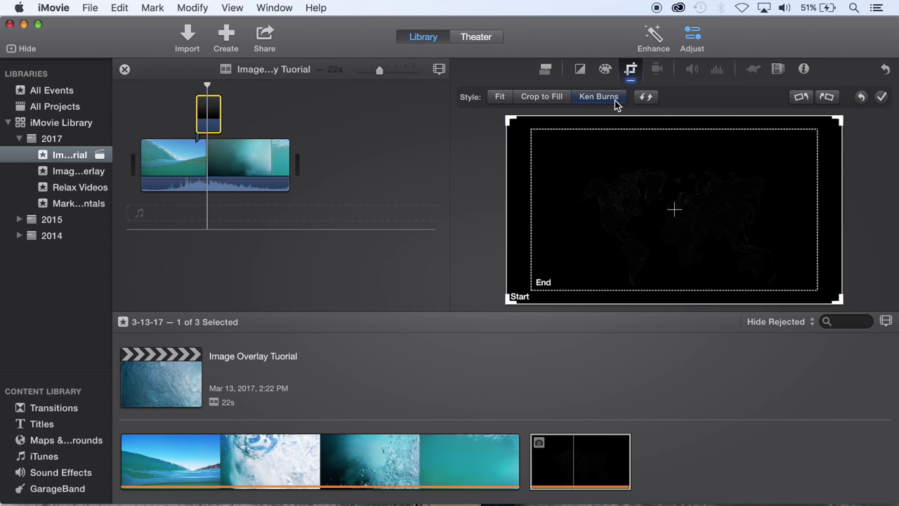
click(500, 99)
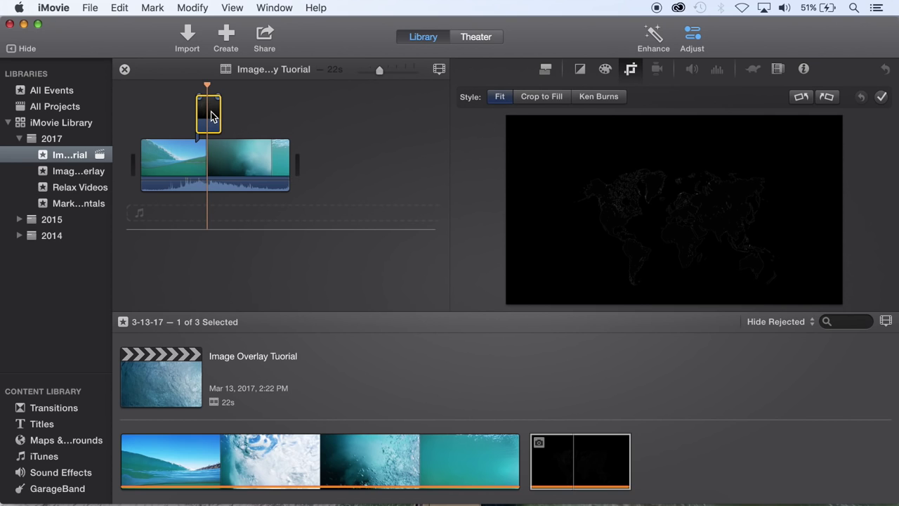
click(547, 73)
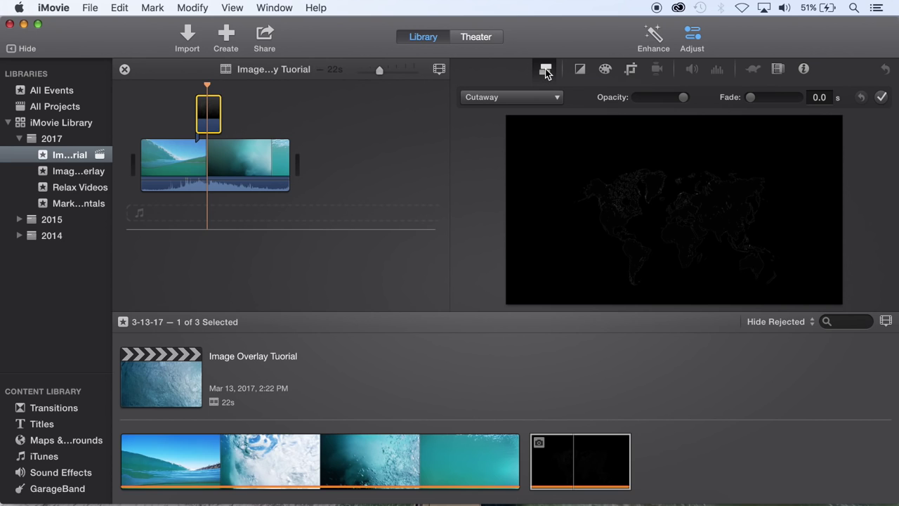
click(556, 100)
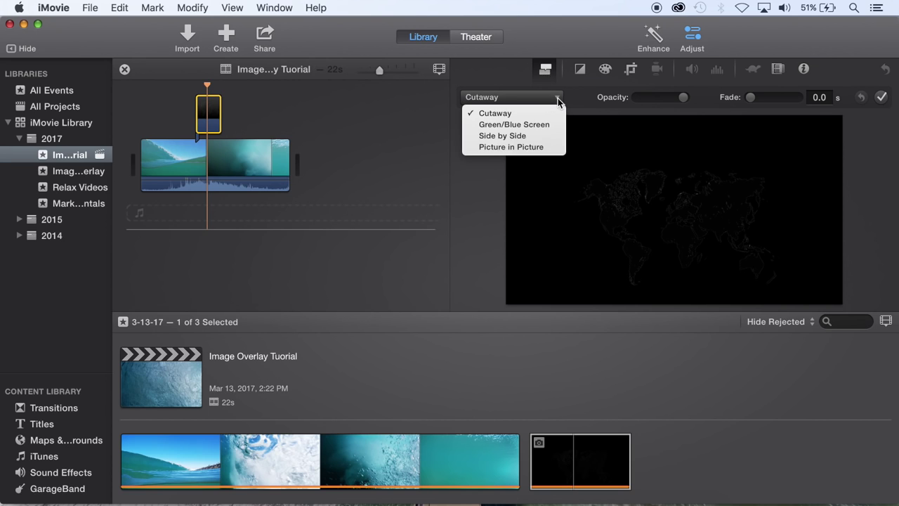
click(538, 147)
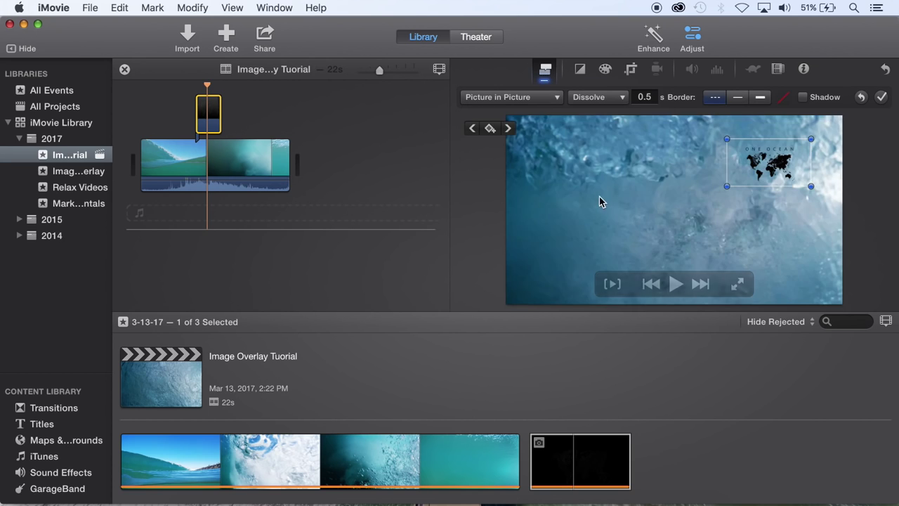
drag(778, 165, 829, 288)
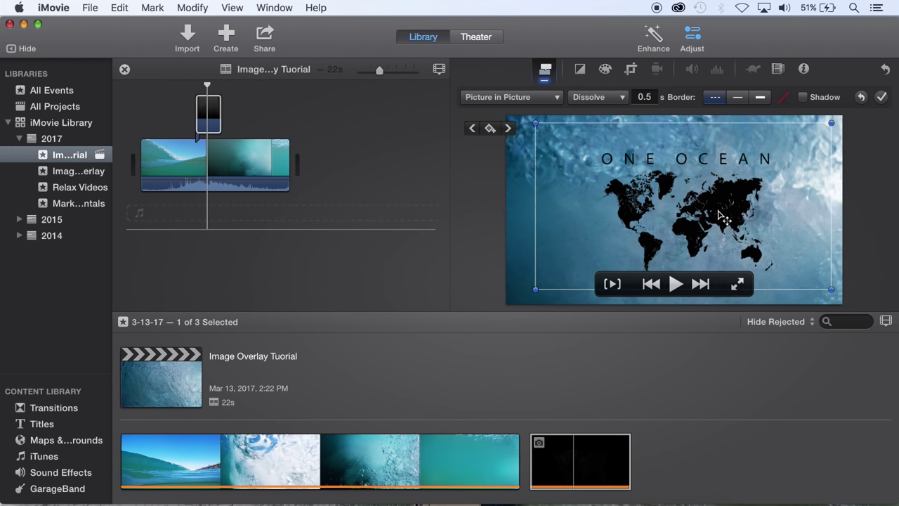
mouse_move(720, 216)
mouse_down()
mouse_move(702, 209)
mouse_move(713, 207)
mouse_move(713, 219)
mouse_up()
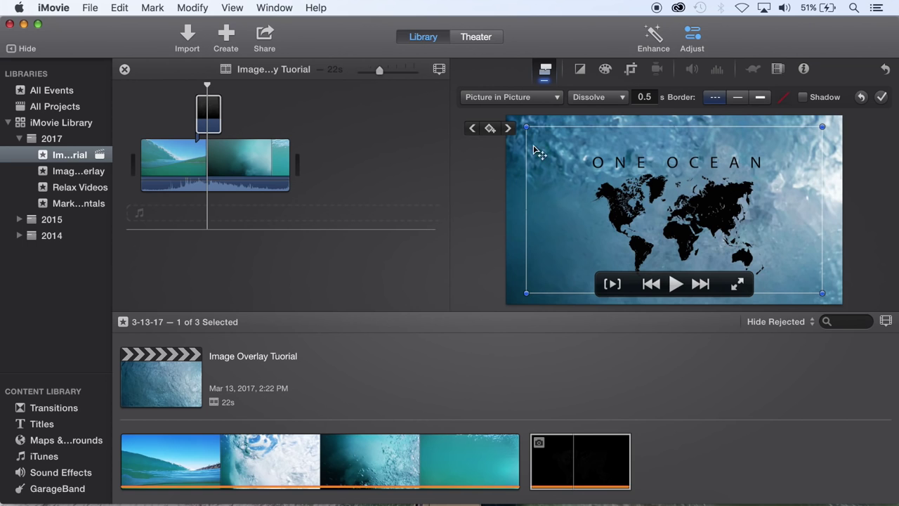
click(300, 149)
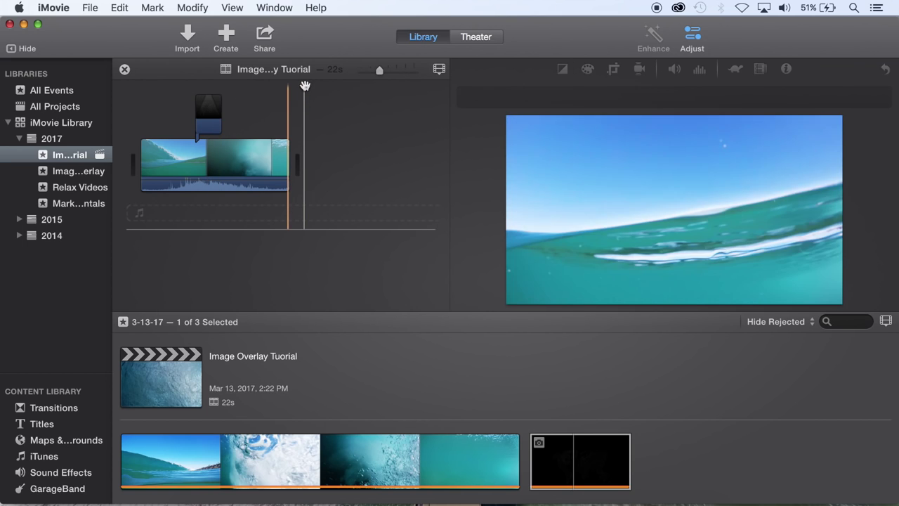
- Move the map overlay later to the playhead and stretch its Dissolve to 1.6 s
drag(304, 86, 177, 84)
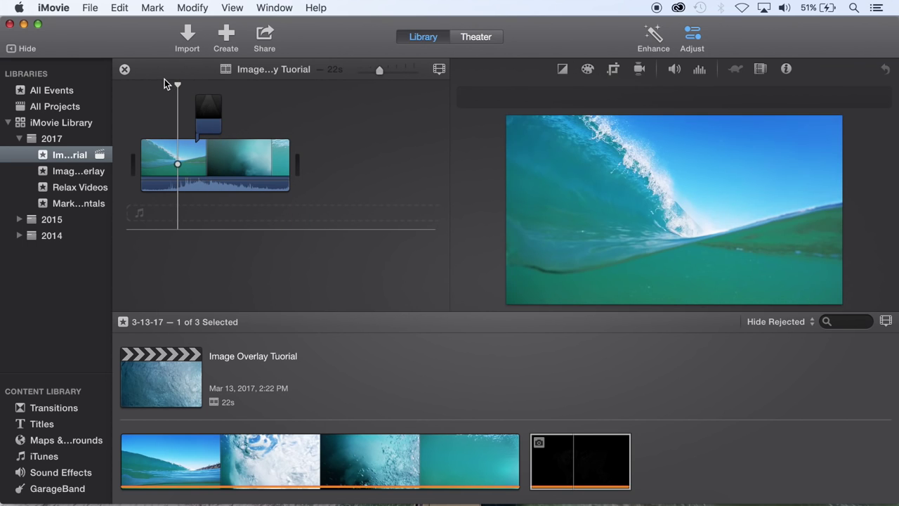
key(space)
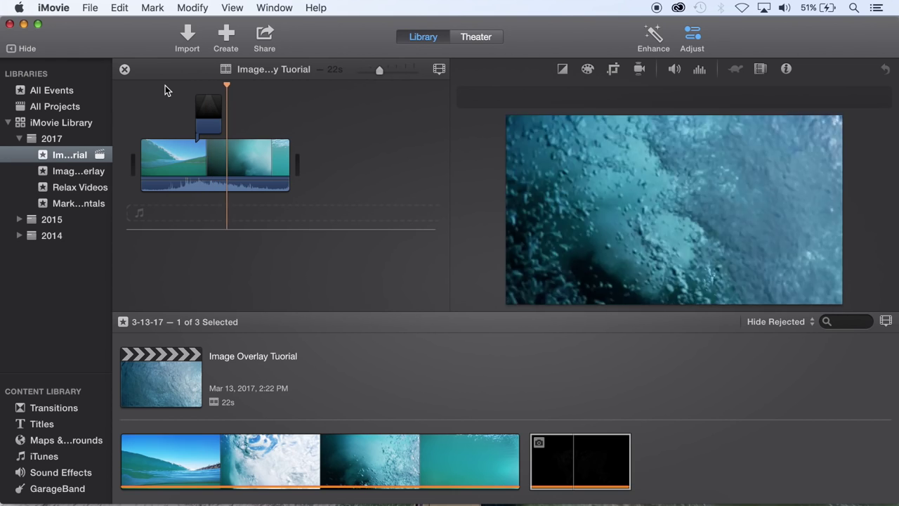
key(space)
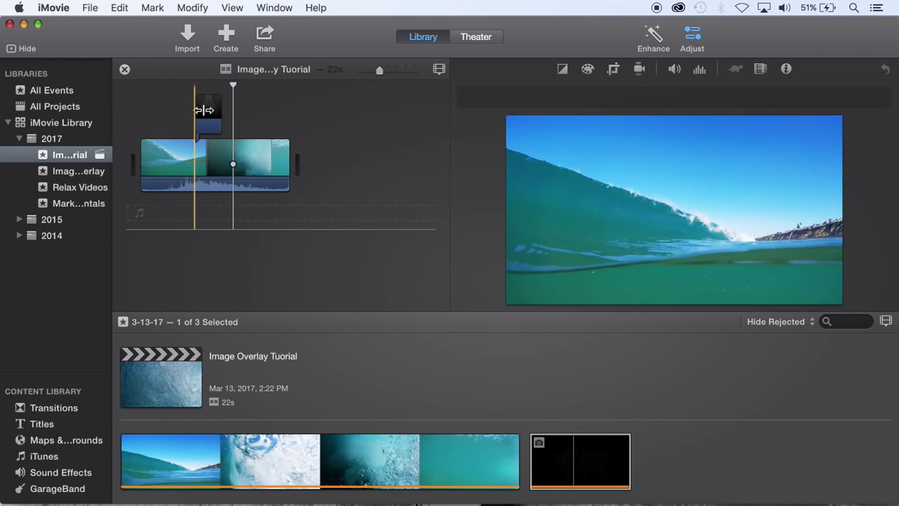
drag(205, 110, 291, 115)
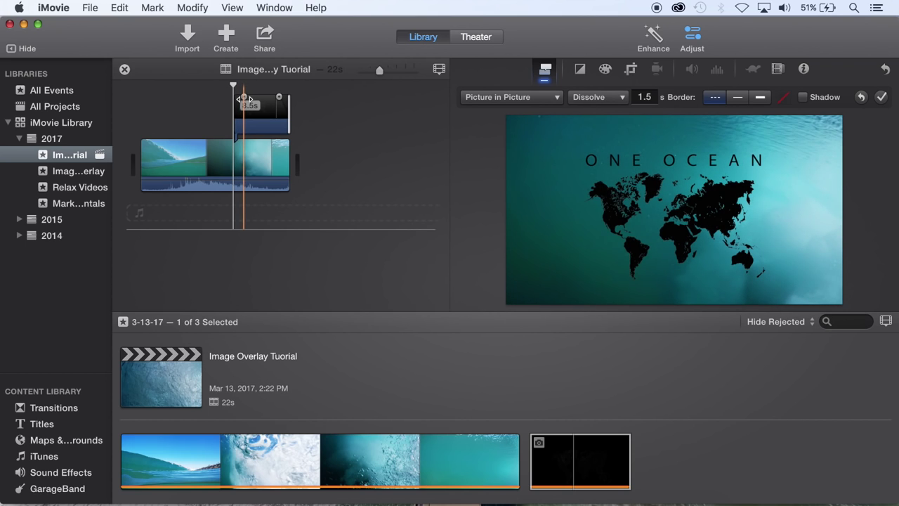
drag(243, 96, 252, 96)
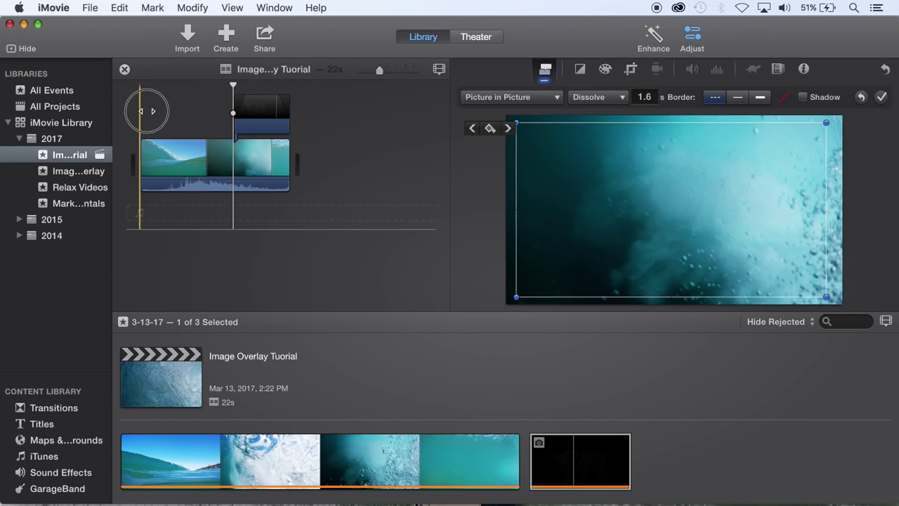
click(147, 111)
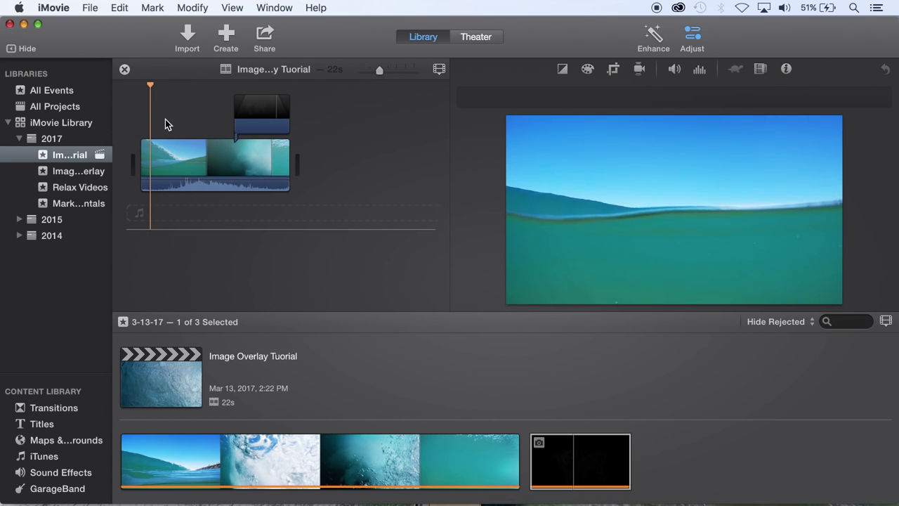